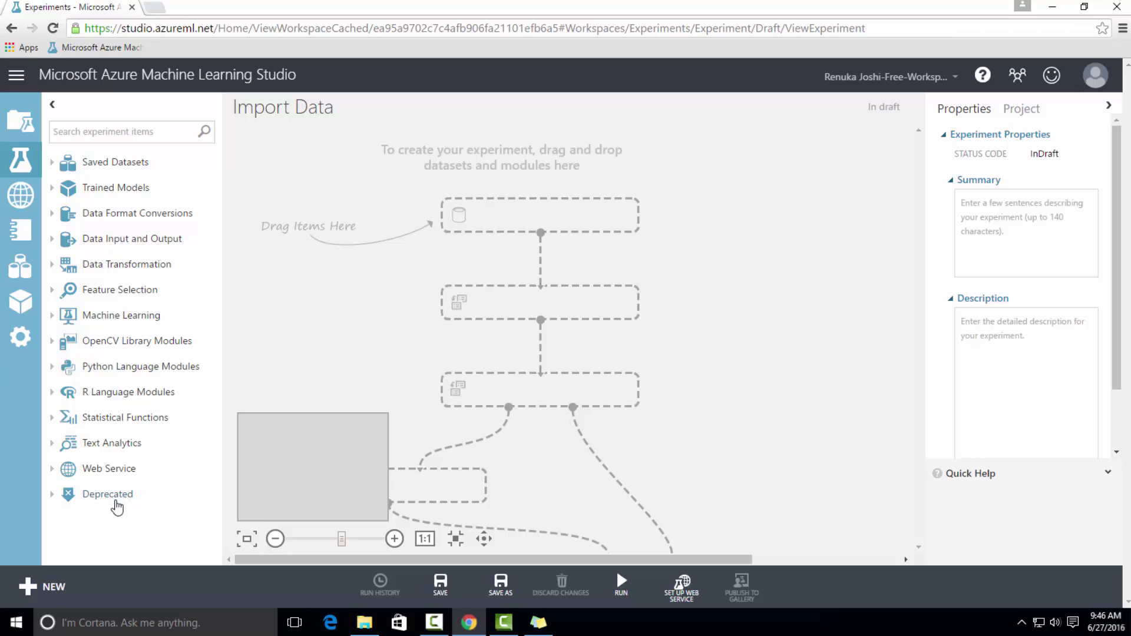
Start a new dataset upload from a local file and choose AirPassengers.csv in the Downloads folder
left_click(50, 589)
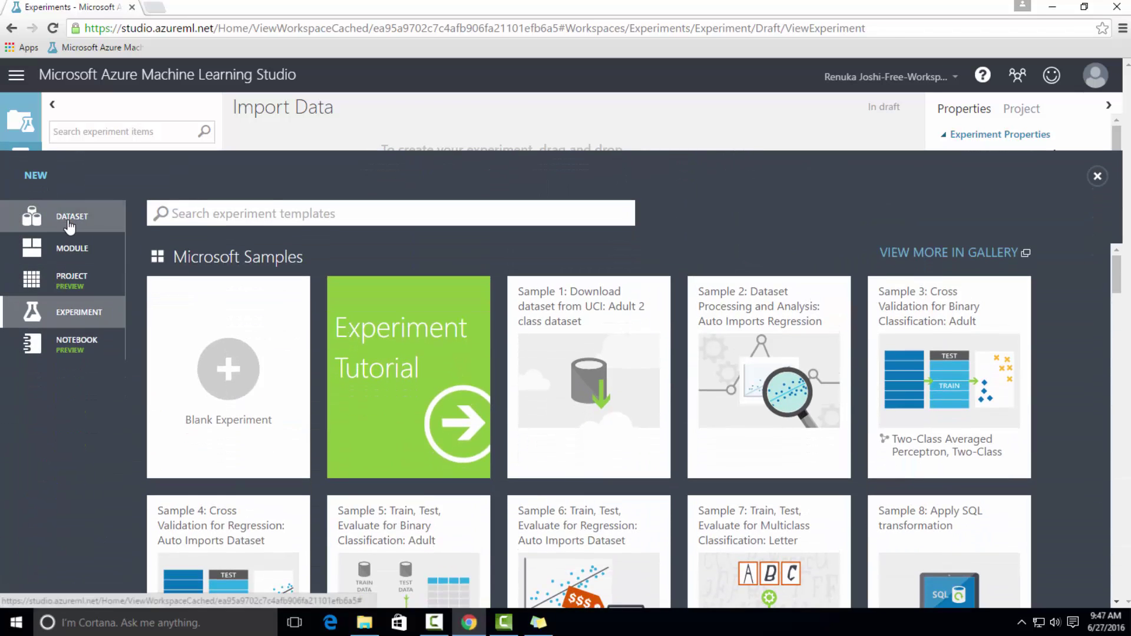
left_click(70, 224)
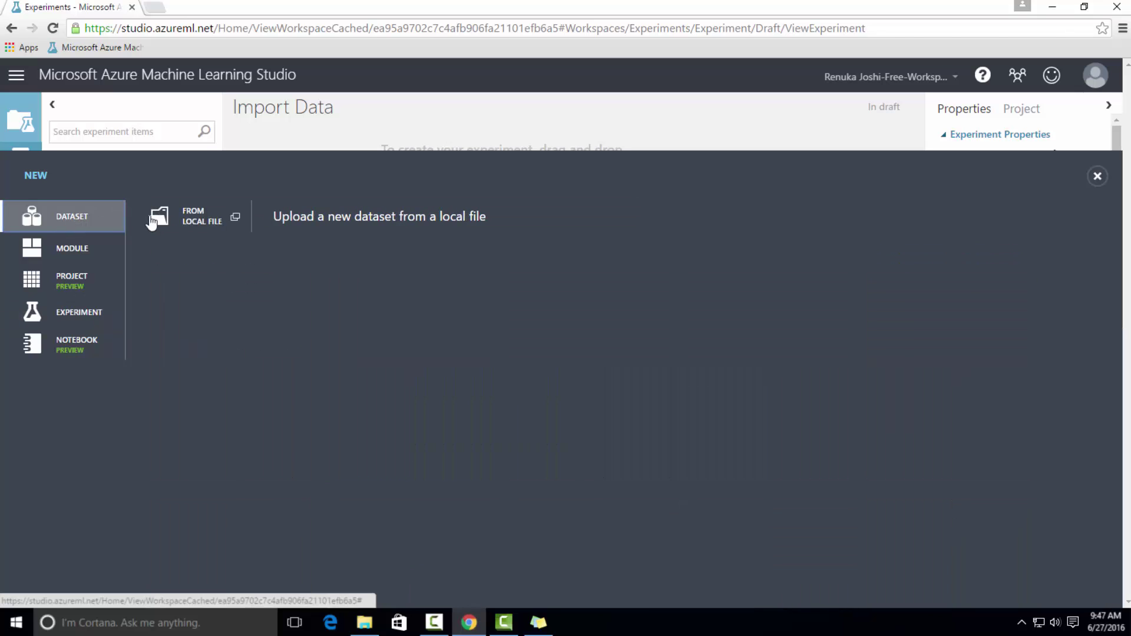
left_click(216, 228)
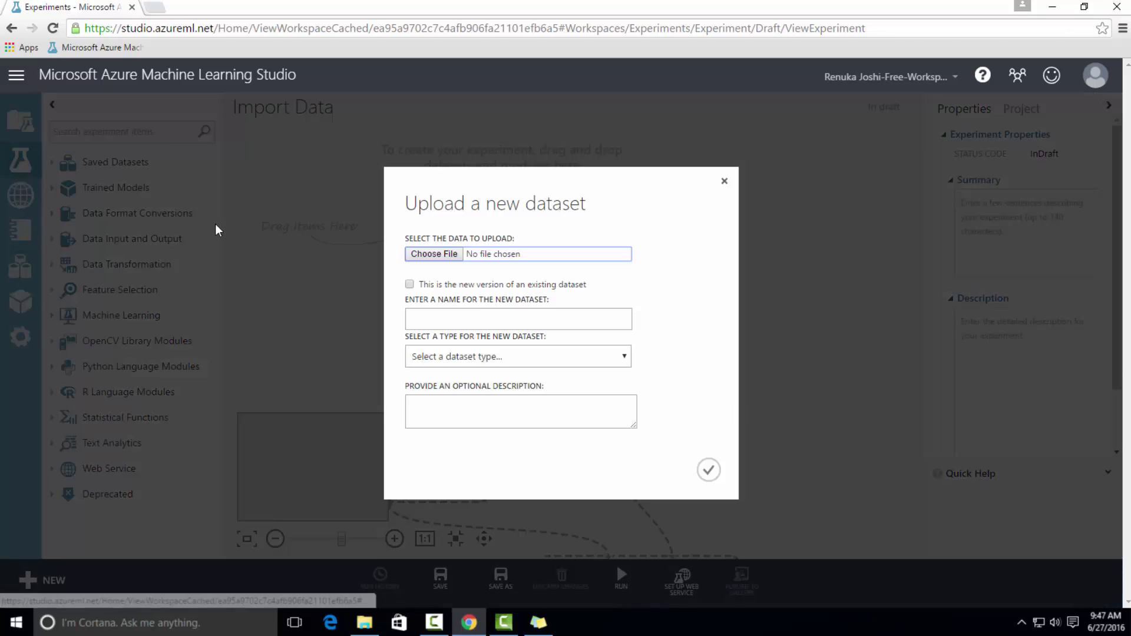
left_click(449, 263)
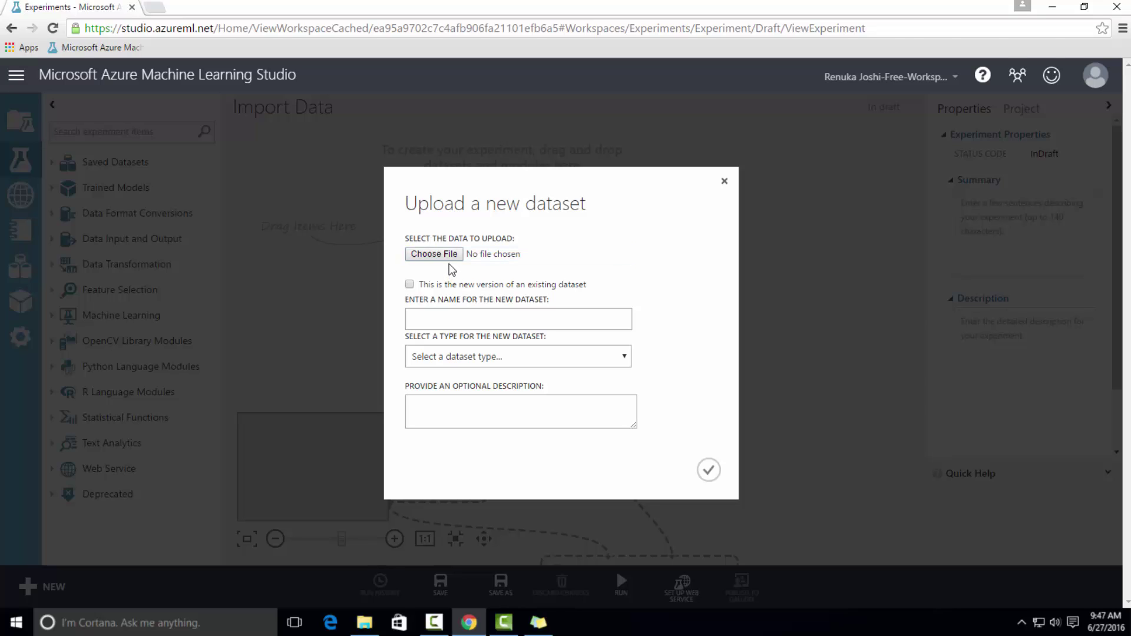
left_click(449, 254)
left_click(167, 113)
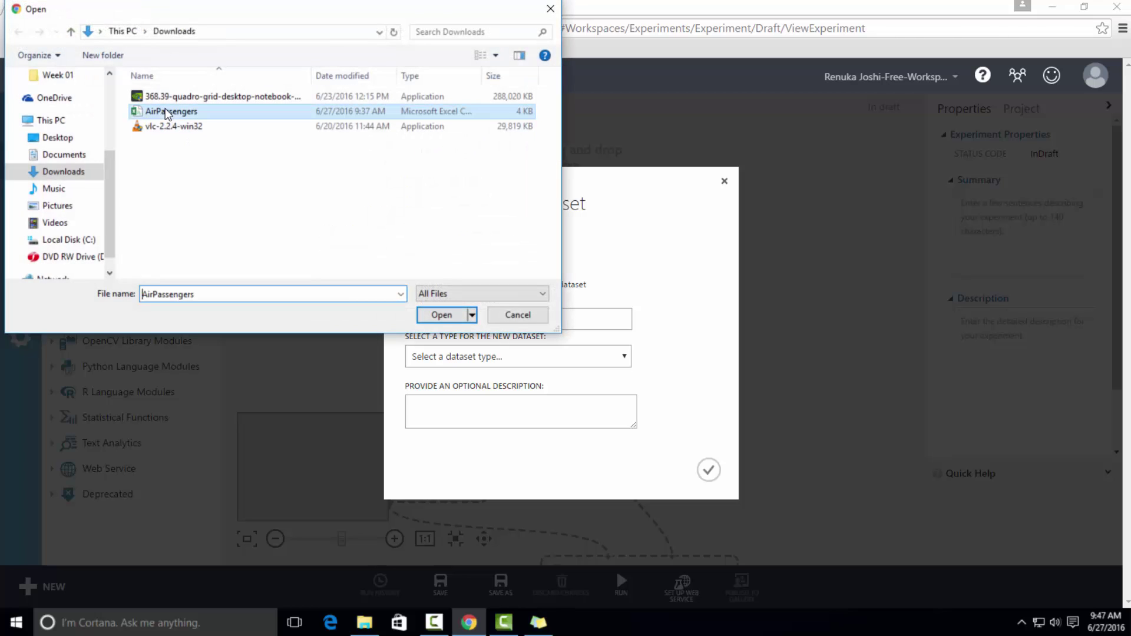
left_click(441, 314)
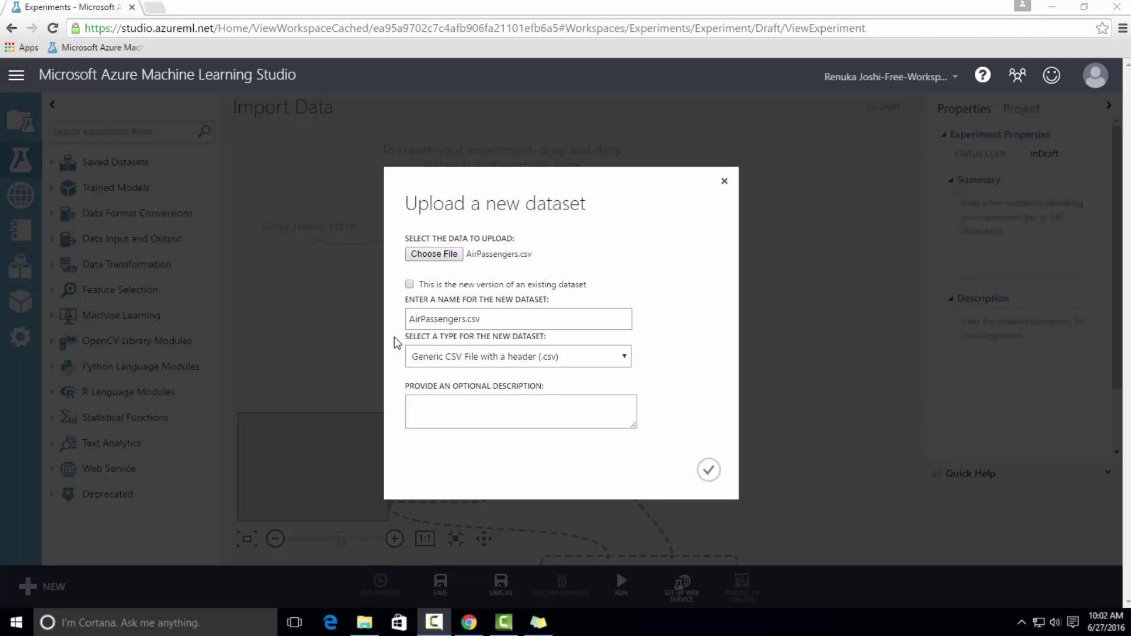
Set the dataset type to Generic CSV File with a header (.csv), upload the dataset and dismiss the notification
left_click(624, 359)
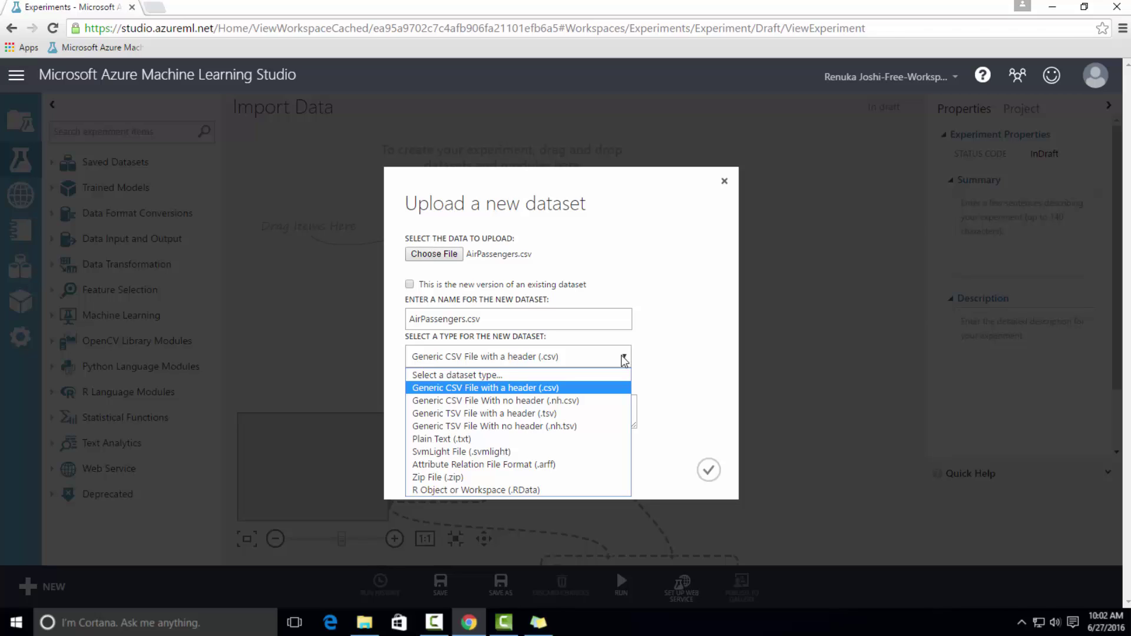
left_click(558, 388)
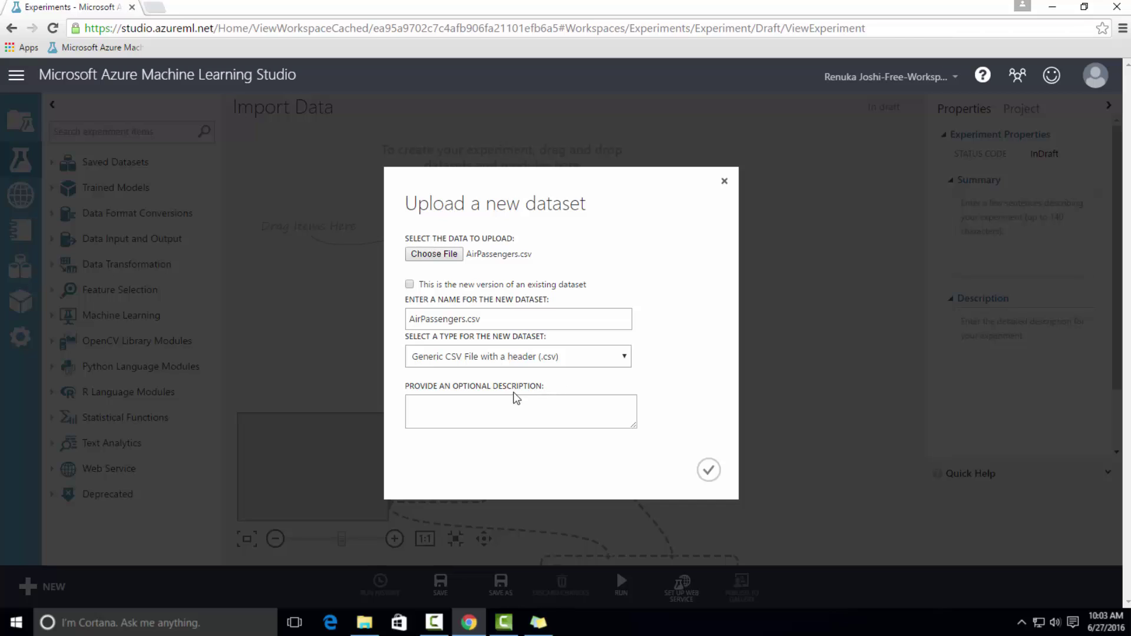
left_click(471, 412)
left_click(709, 470)
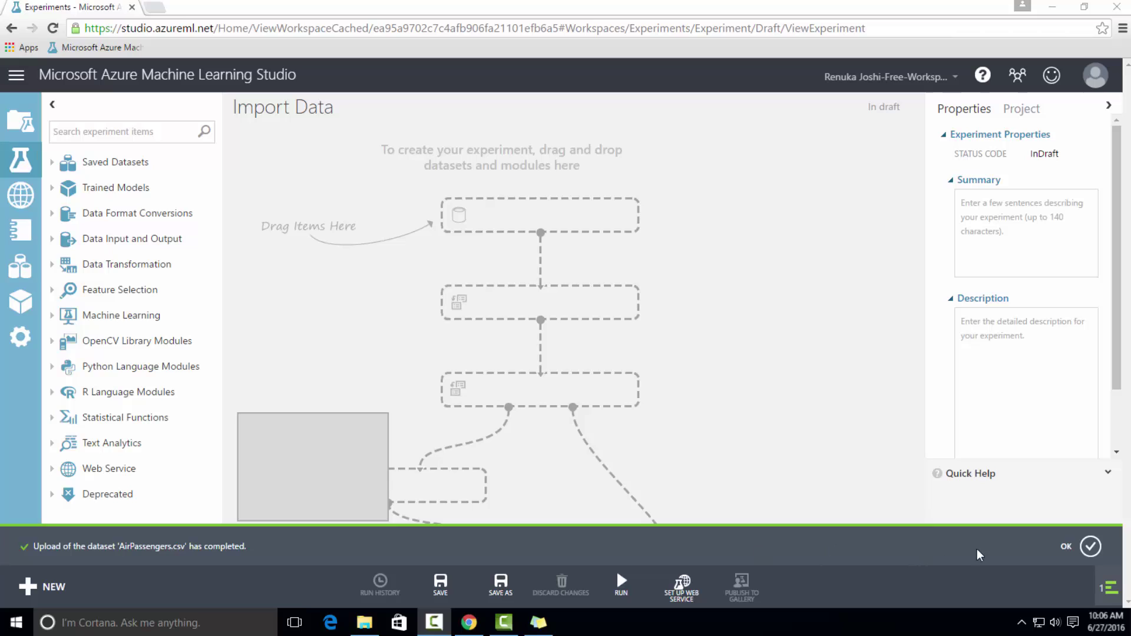
left_click(1091, 547)
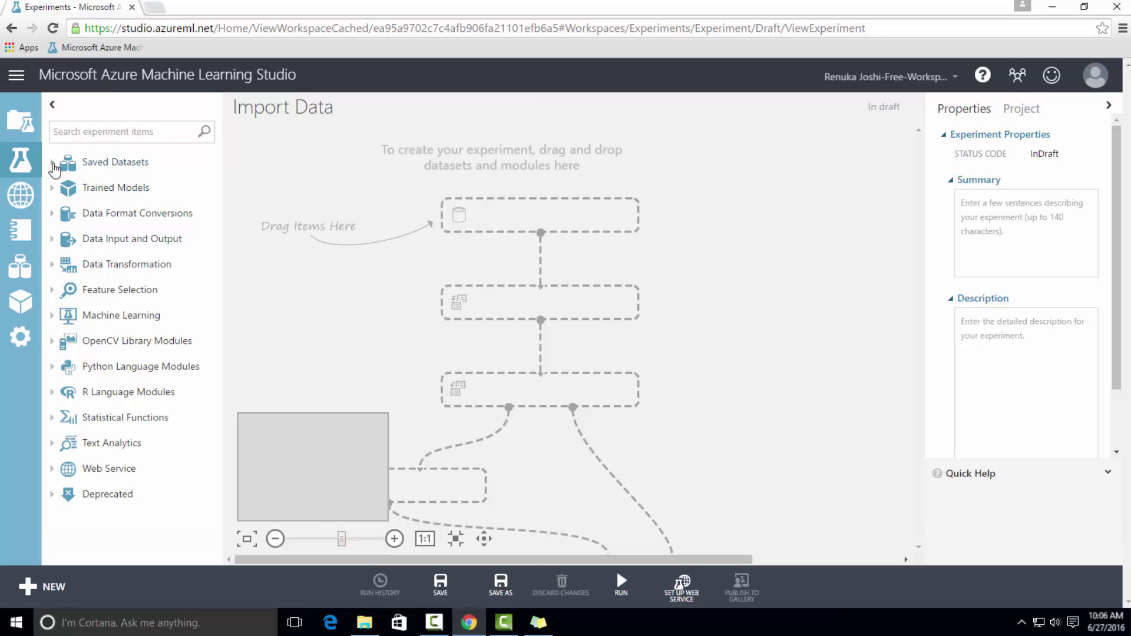
Add the saved AirPassengers.csv dataset from My Datasets to the experiment canvas
left_click(52, 163)
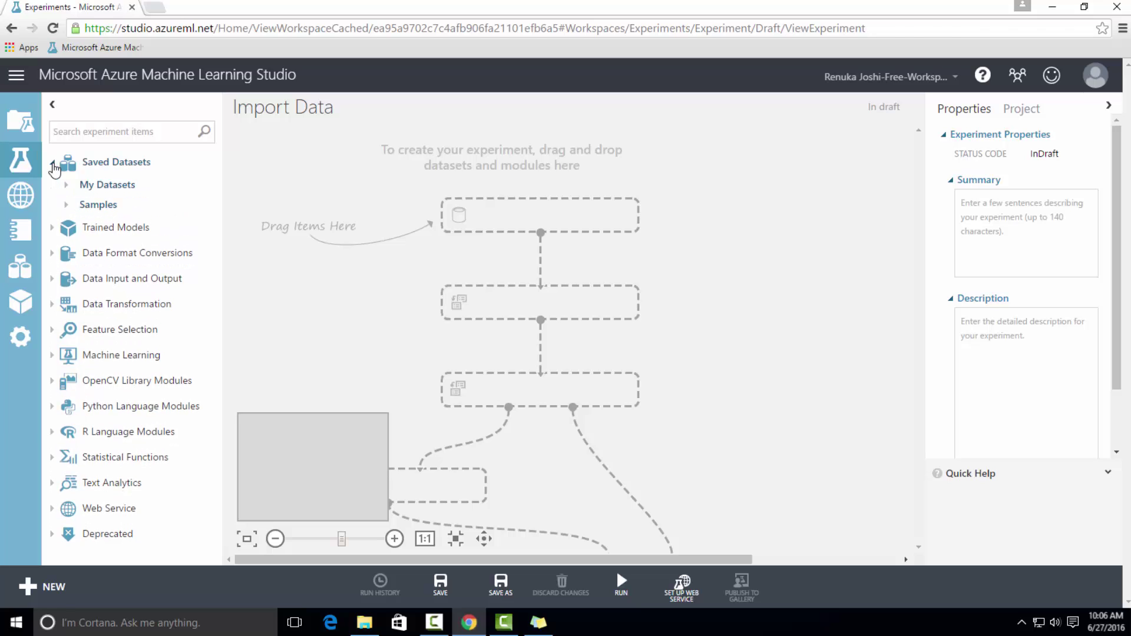
left_click(64, 185)
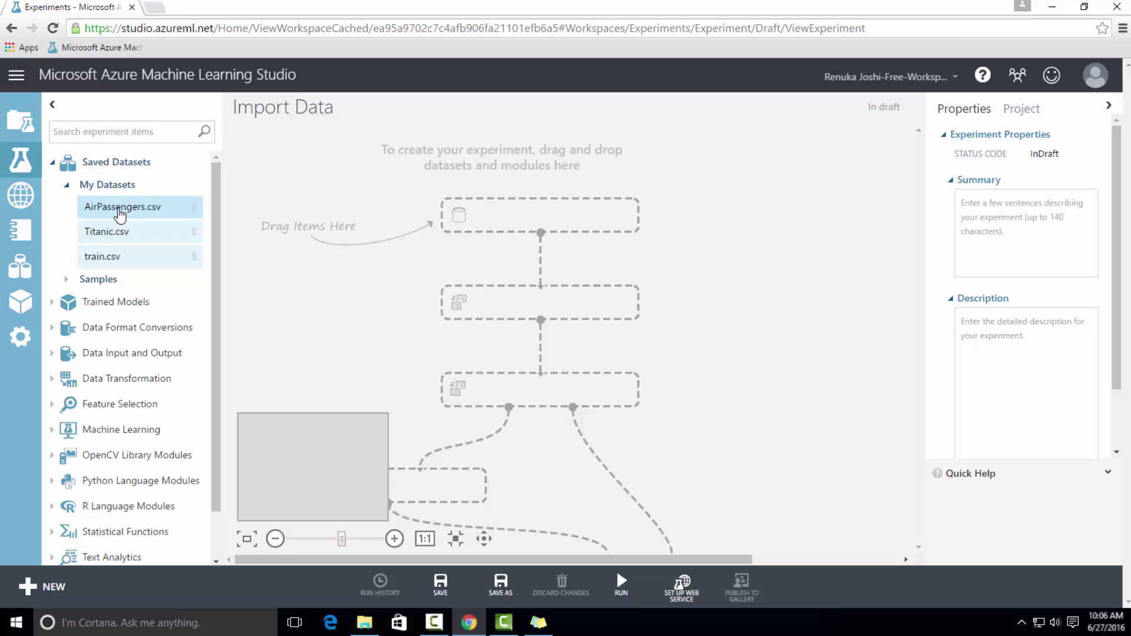
left_click_drag(110, 211, 548, 218)
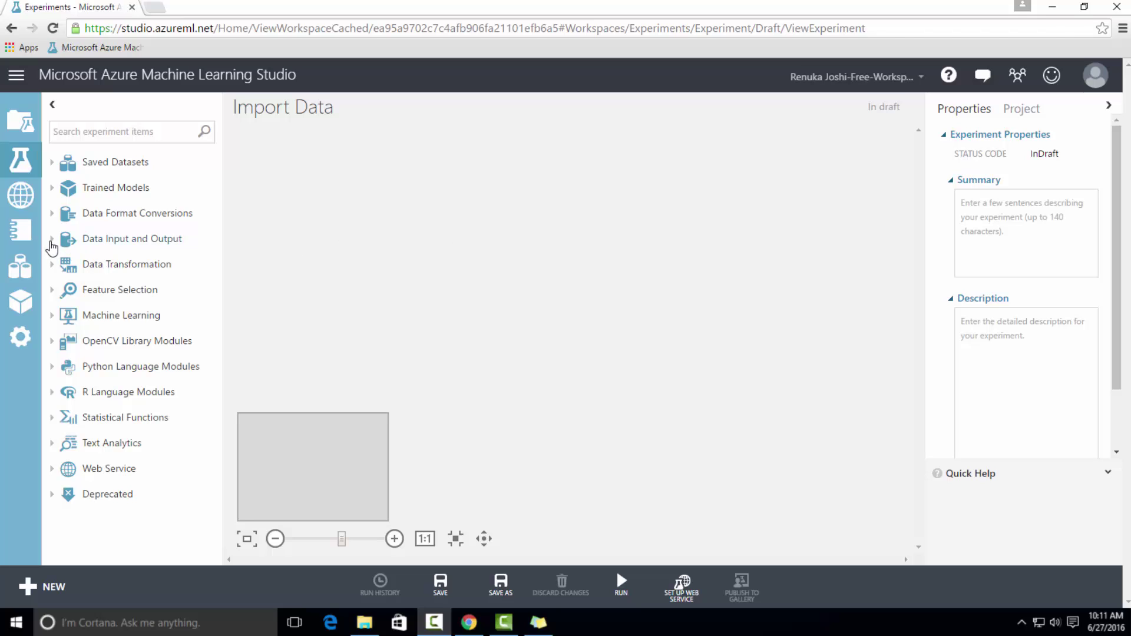
Add an Import Data module to the experiment canvas and set its data source to Web URL via HTTP
left_click(51, 243)
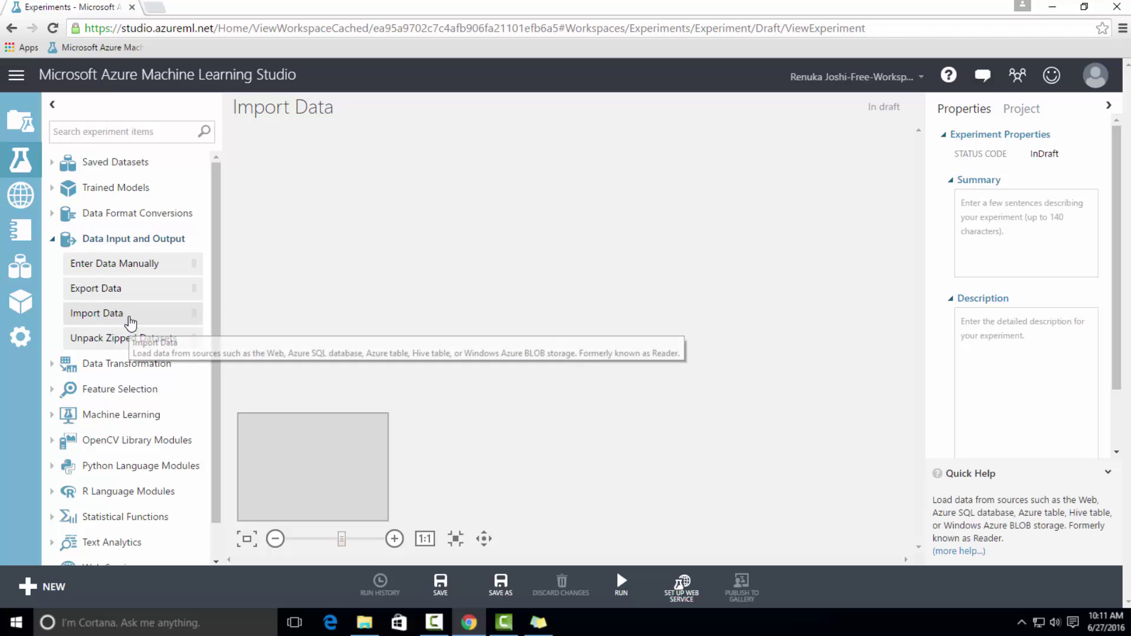
left_click_drag(131, 322, 553, 221)
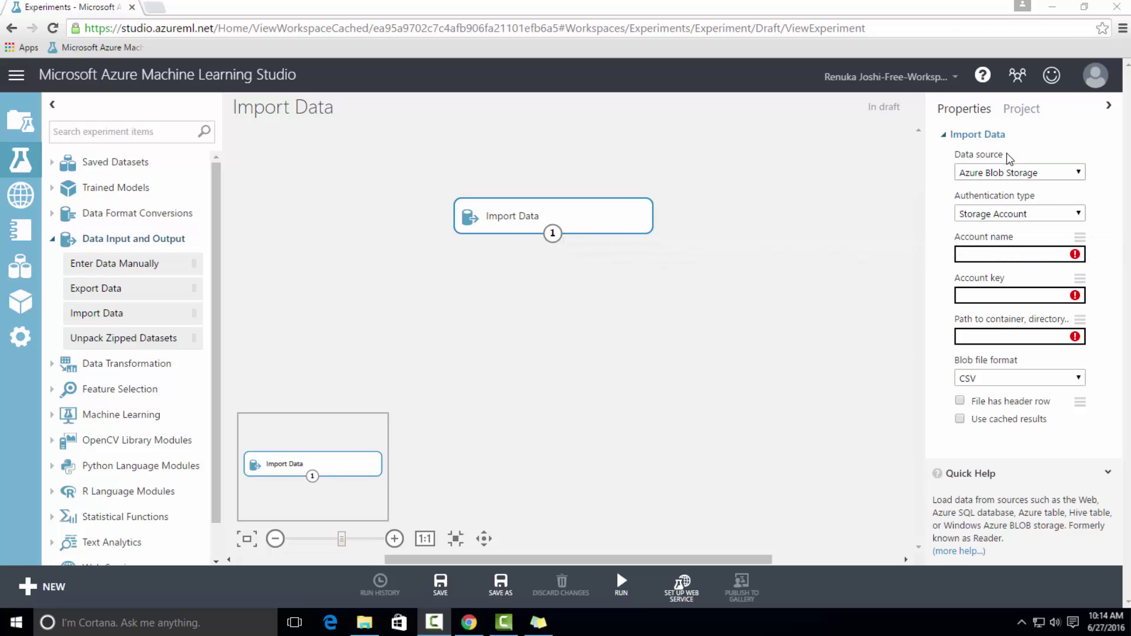
left_click(1075, 173)
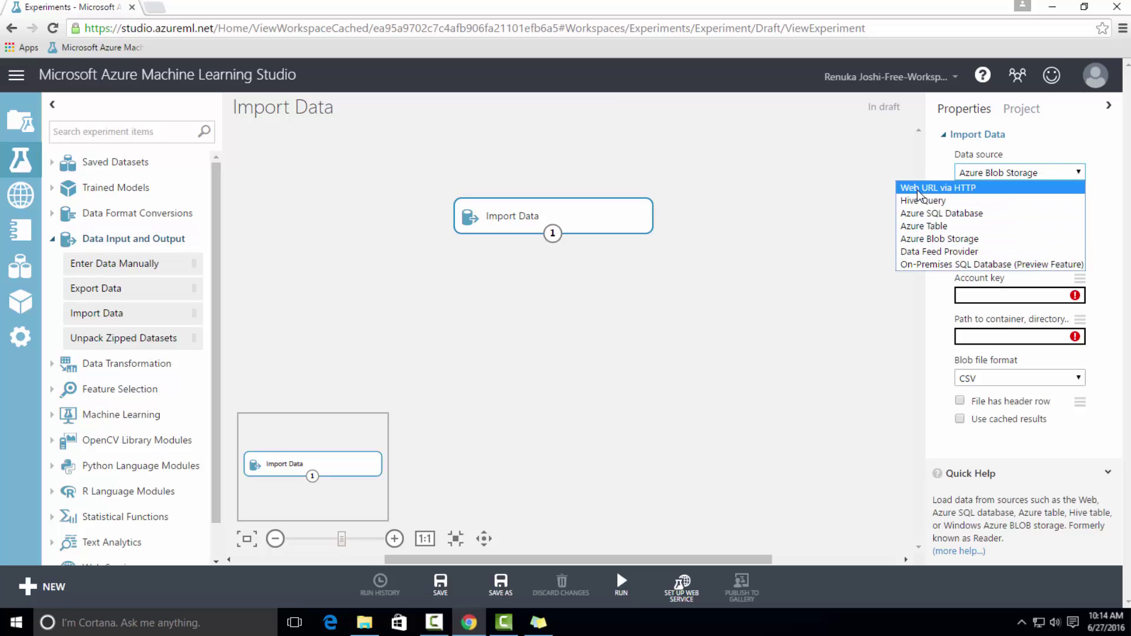
left_click(981, 188)
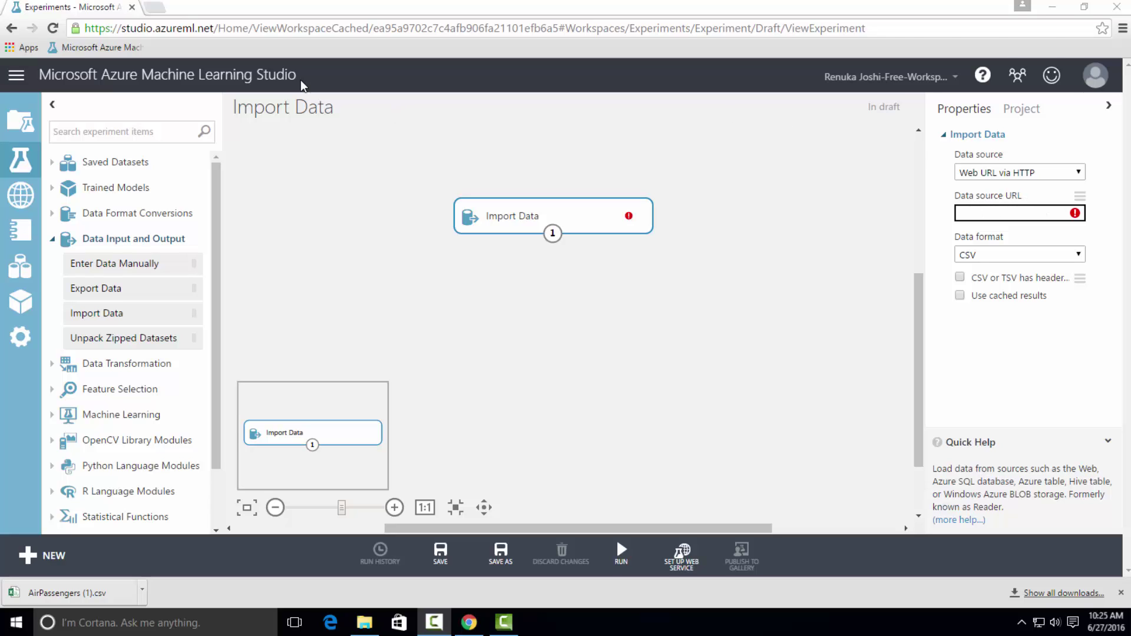
left_click(152, 8)
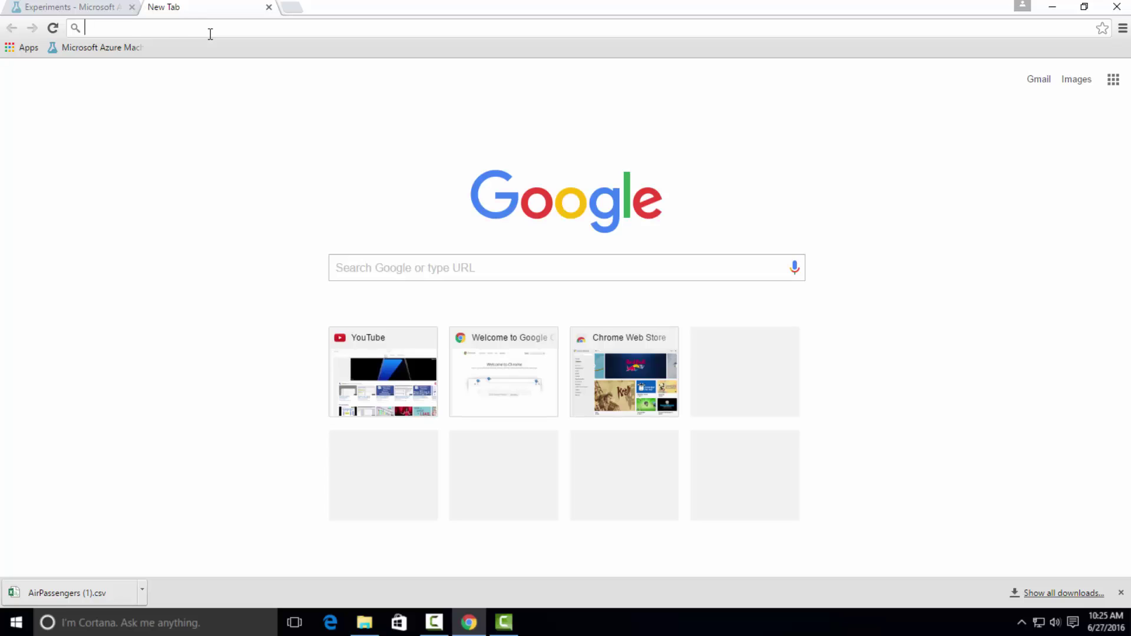
type("https://vincentarelbundock.github.io/Rdatasets/datasets.html")
key("Return")
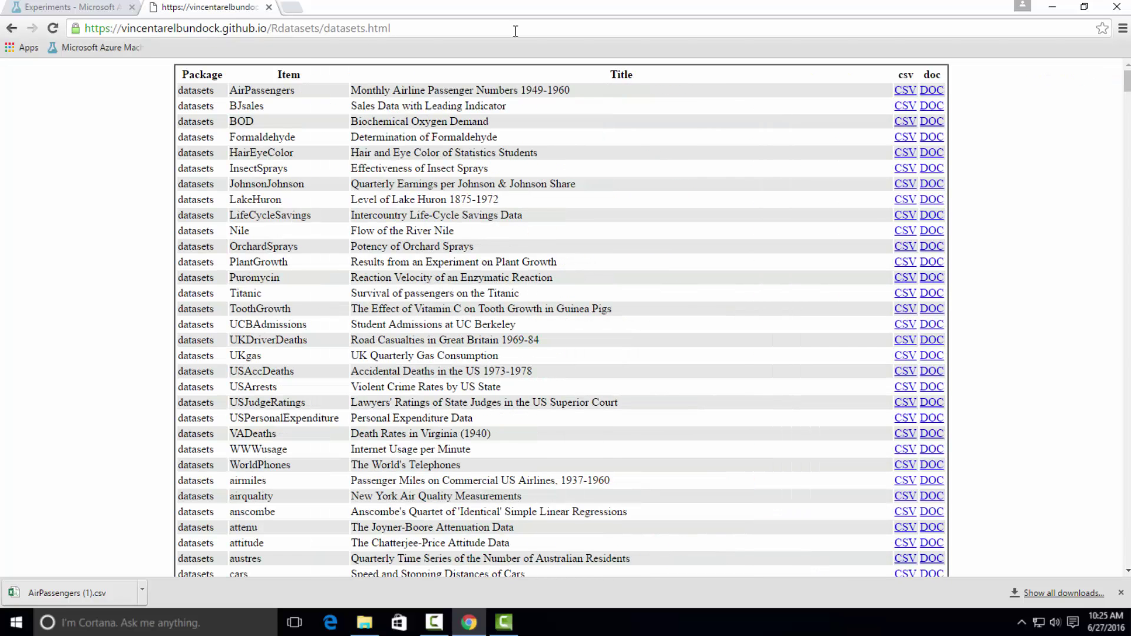
right_click(901, 90)
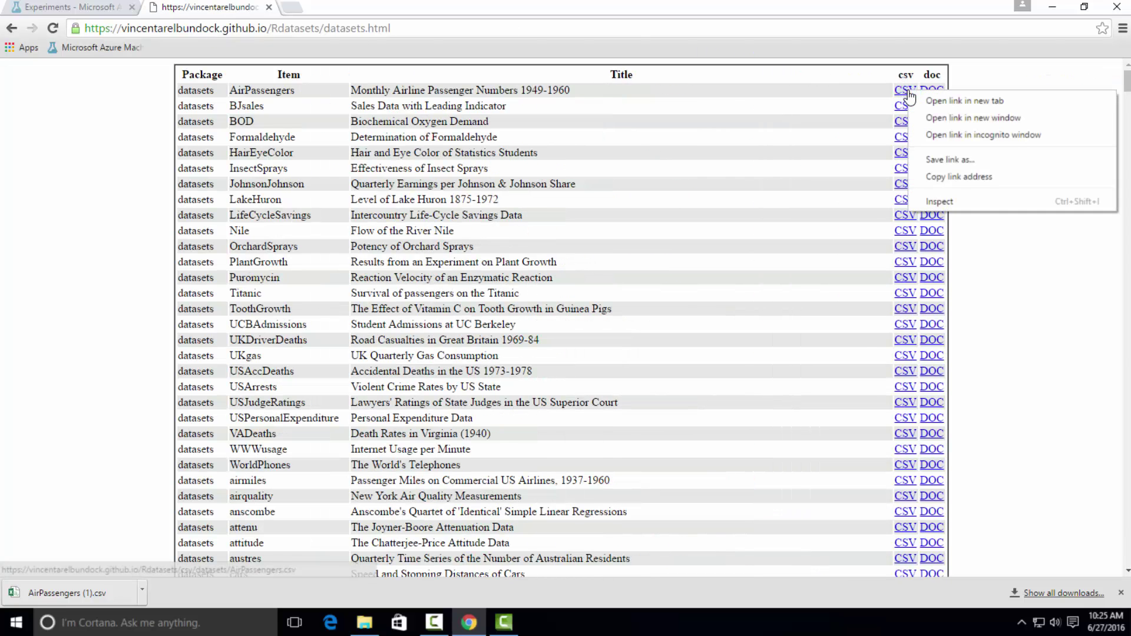
left_click(956, 176)
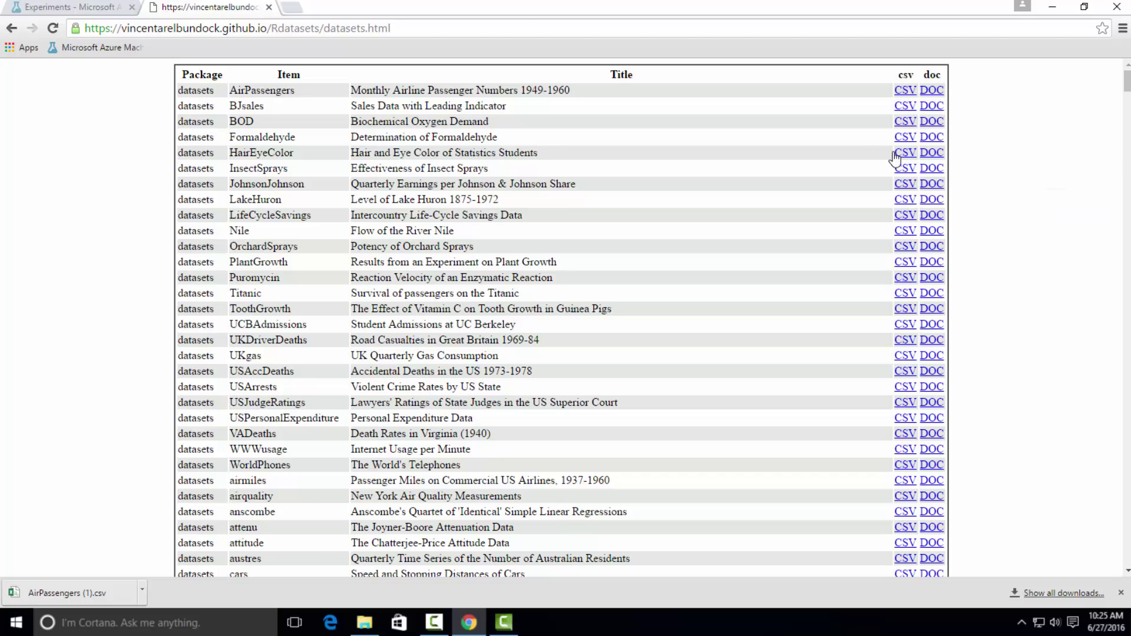
left_click(269, 7)
left_click(1008, 214)
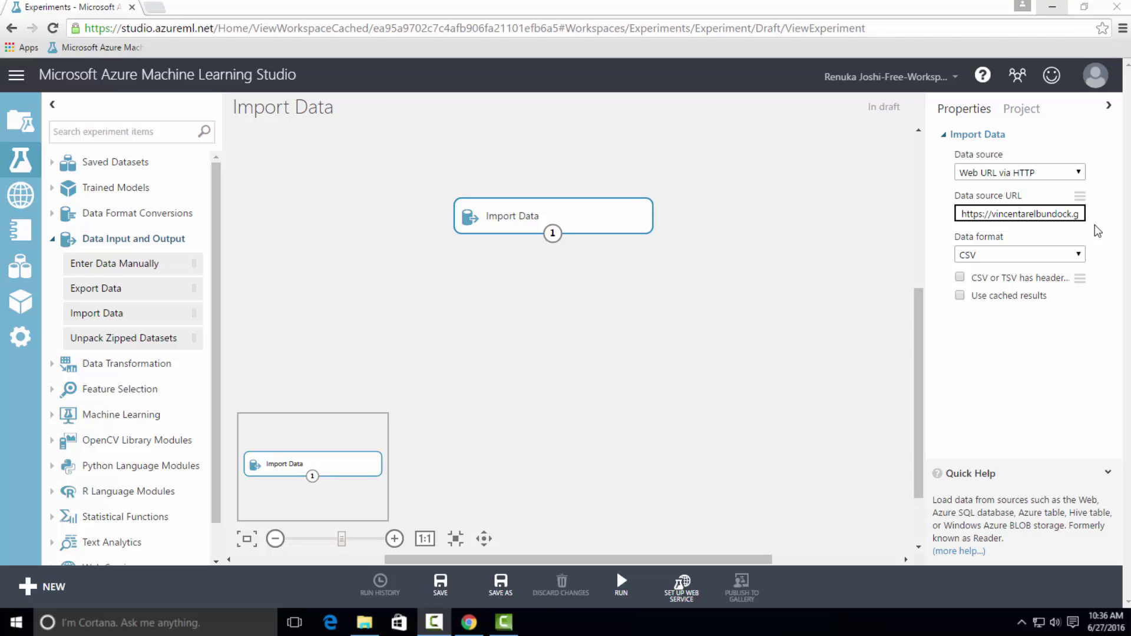
Try the TSV, ARFF and SvmLight data formats for the Import Data module
left_click(1075, 256)
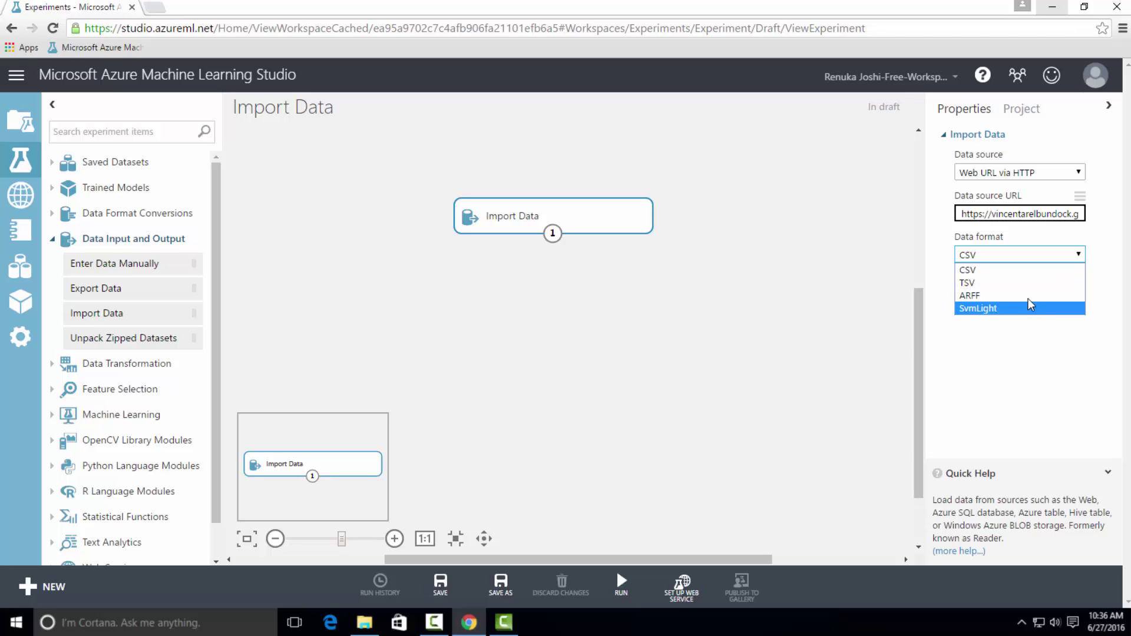
left_click(1009, 268)
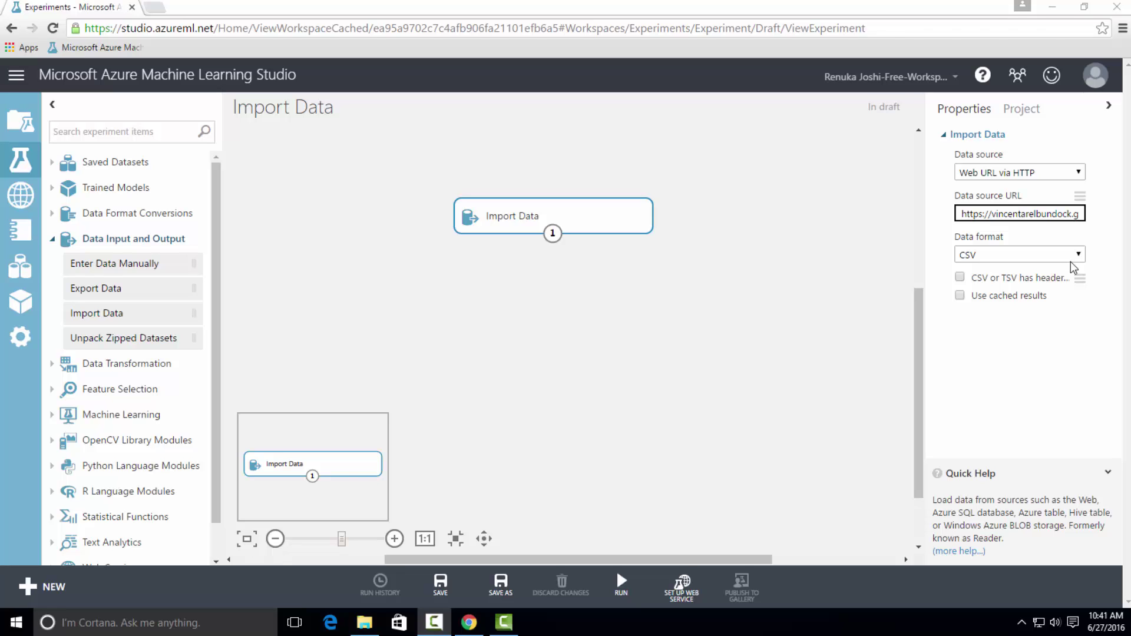
left_click(1068, 259)
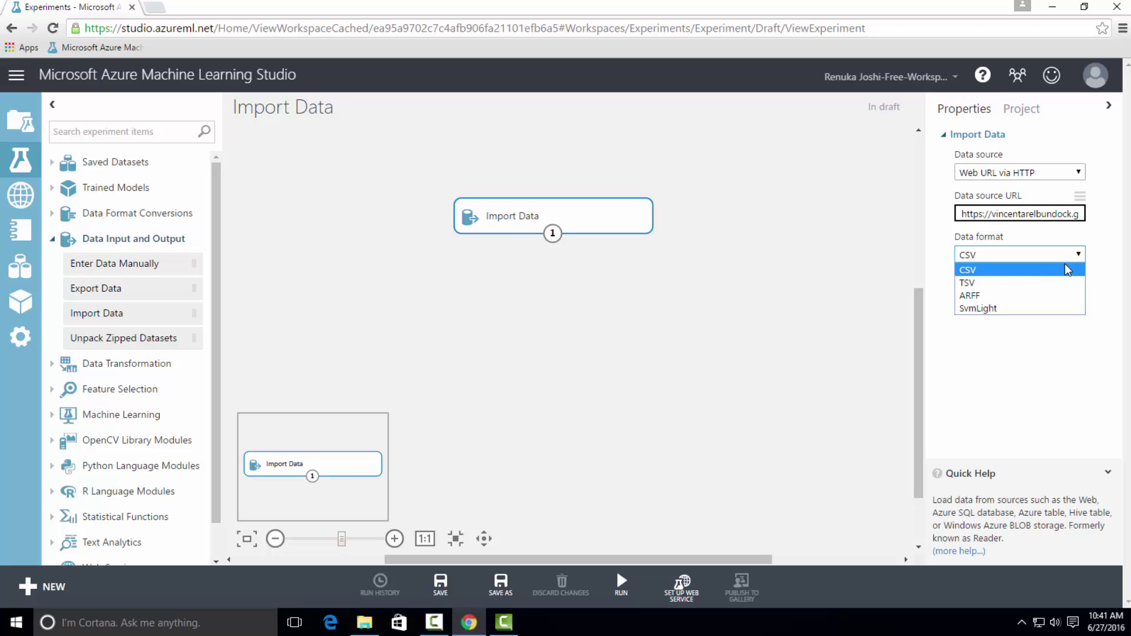
left_click(984, 284)
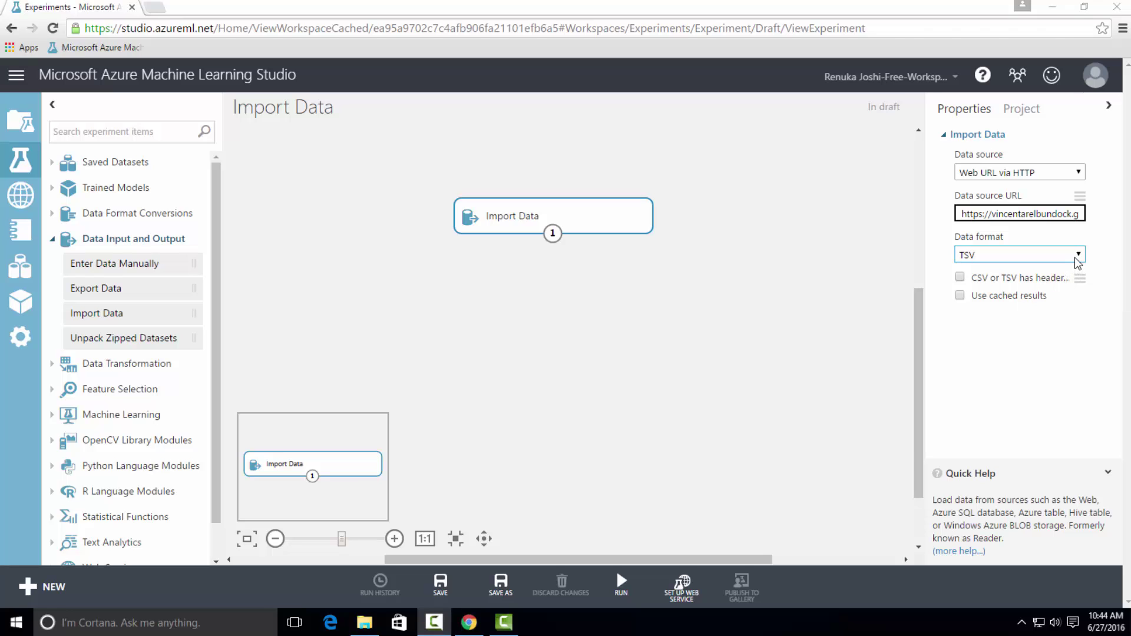
left_click(1078, 254)
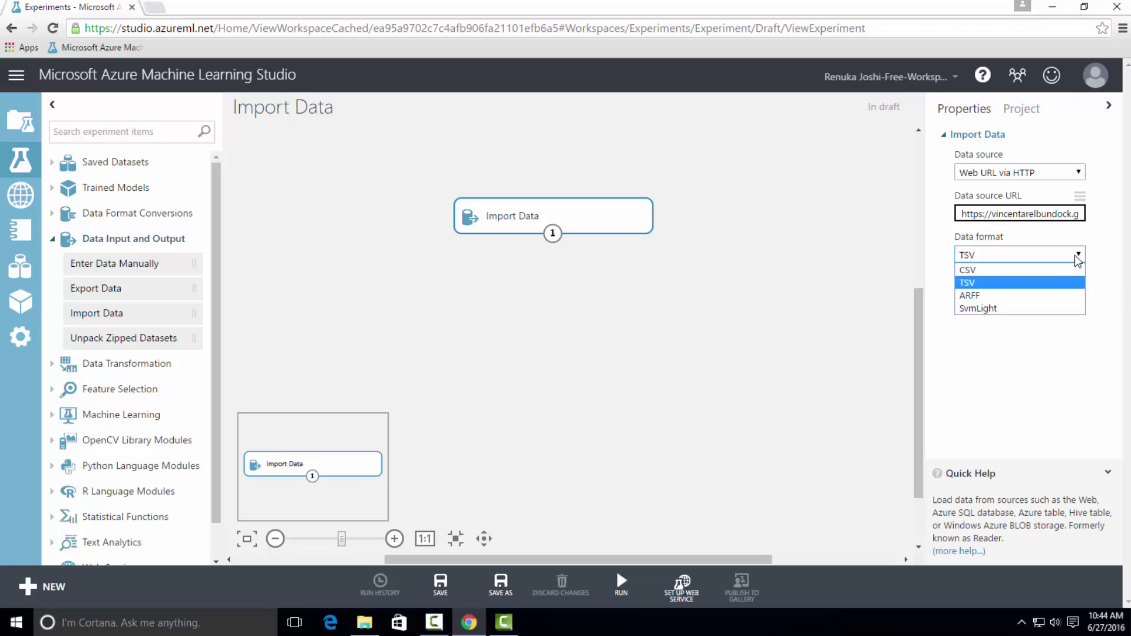
left_click(982, 298)
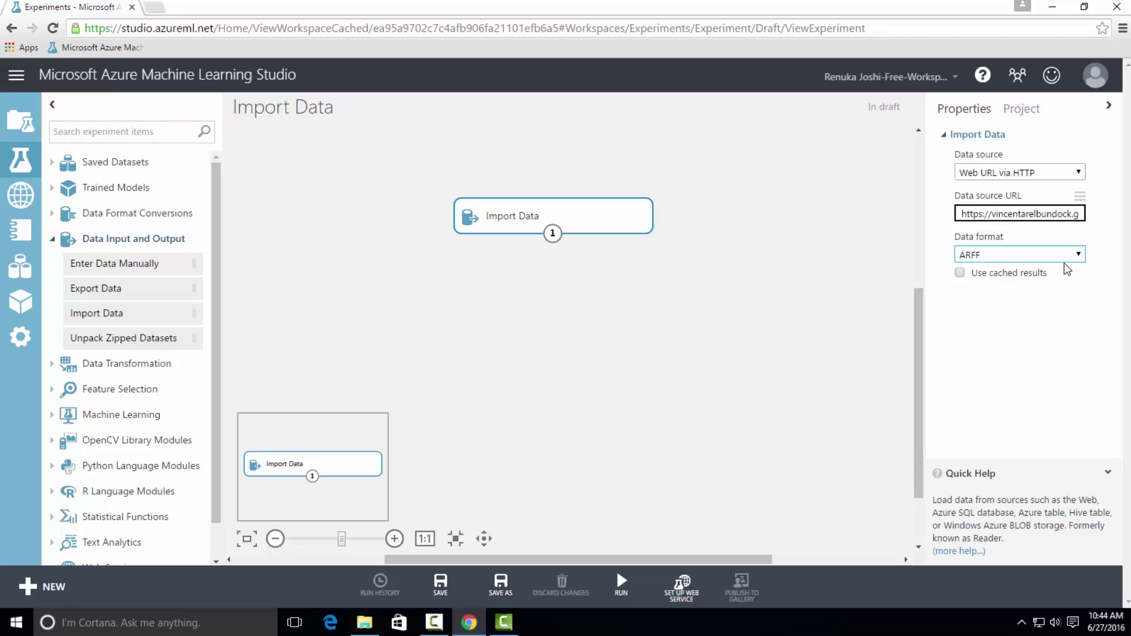
left_click(1064, 259)
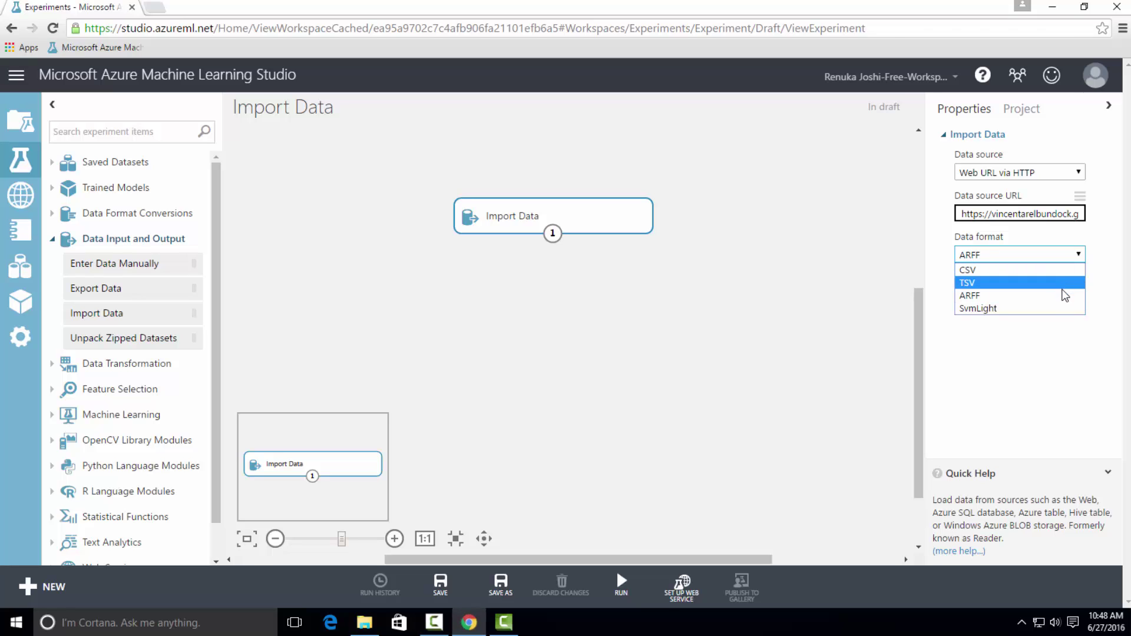
left_click(1046, 316)
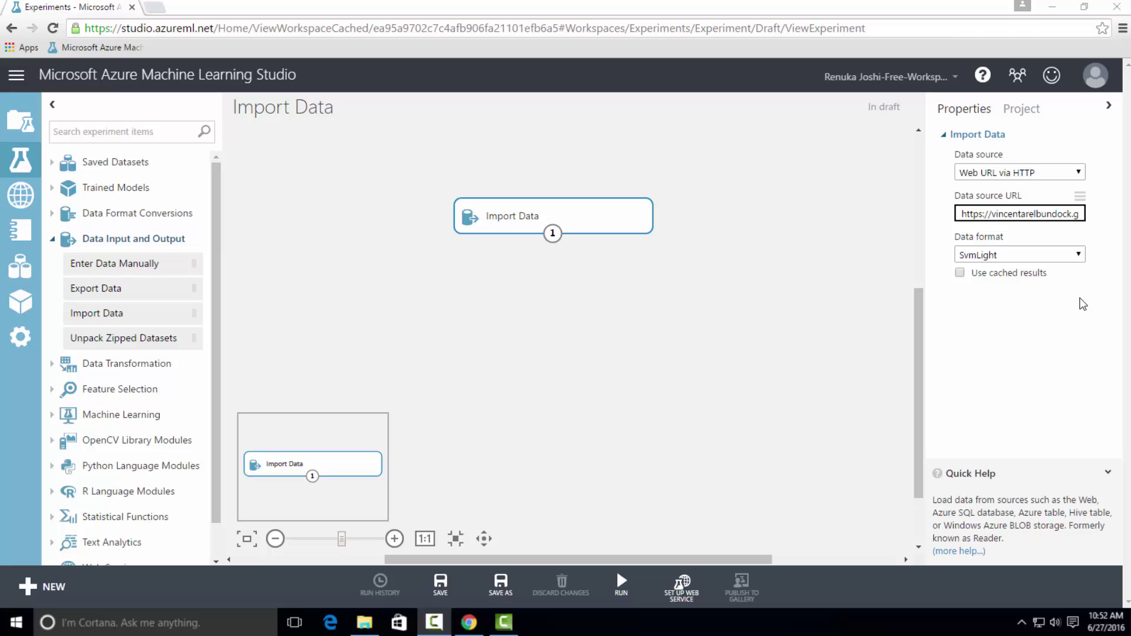
Set the Import Data module's data format to CSV, with the header row and cached results options enabled
left_click(1073, 256)
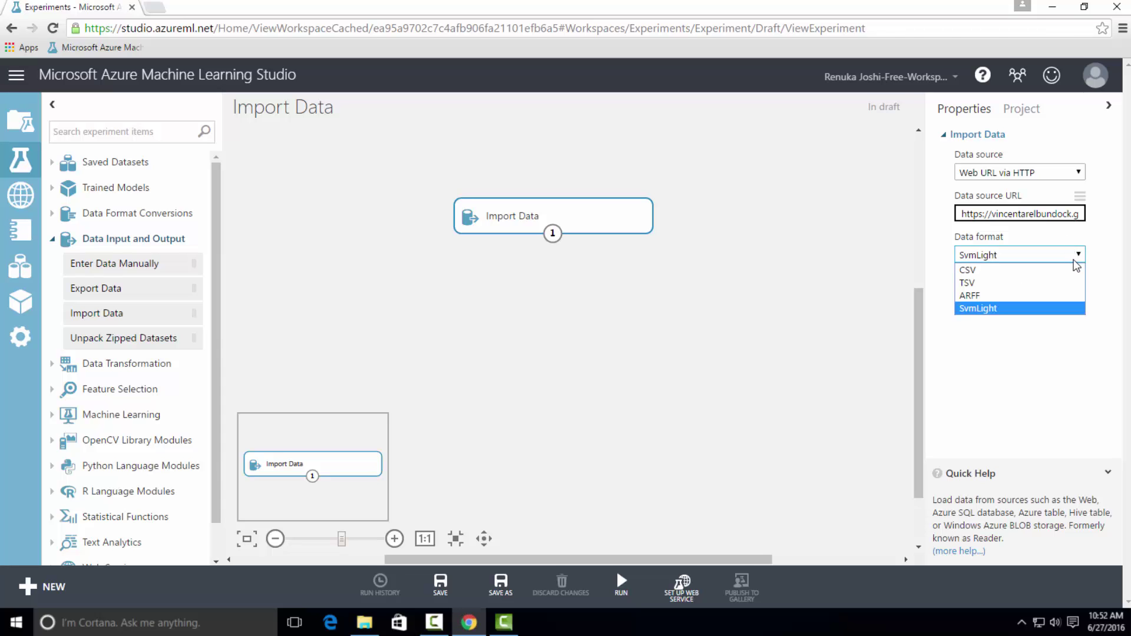
left_click(1065, 272)
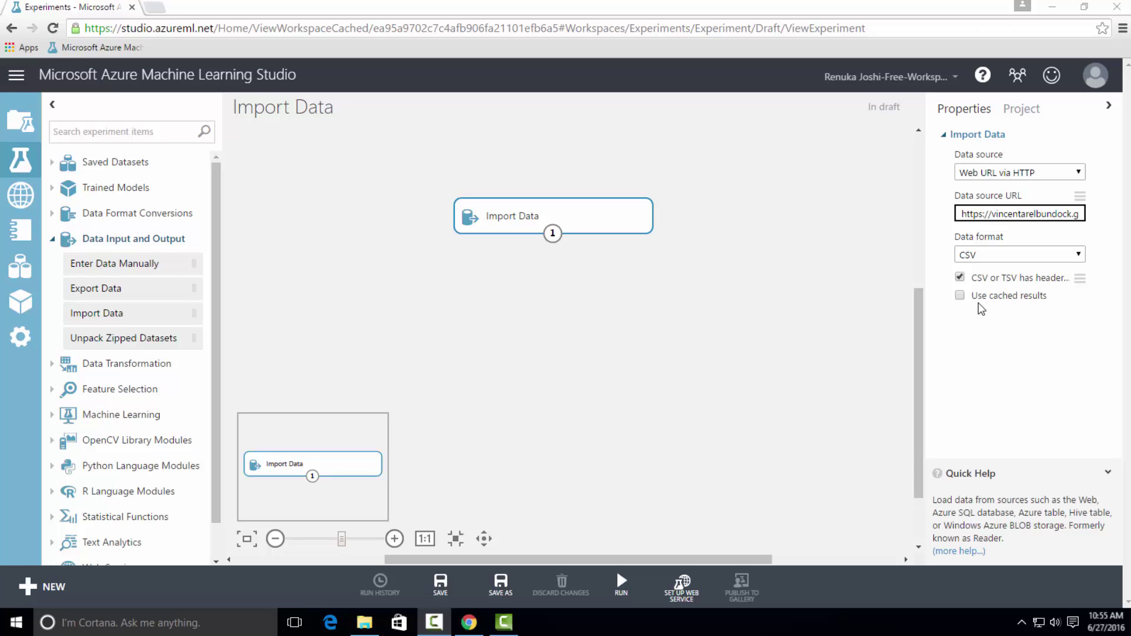
left_click(960, 295)
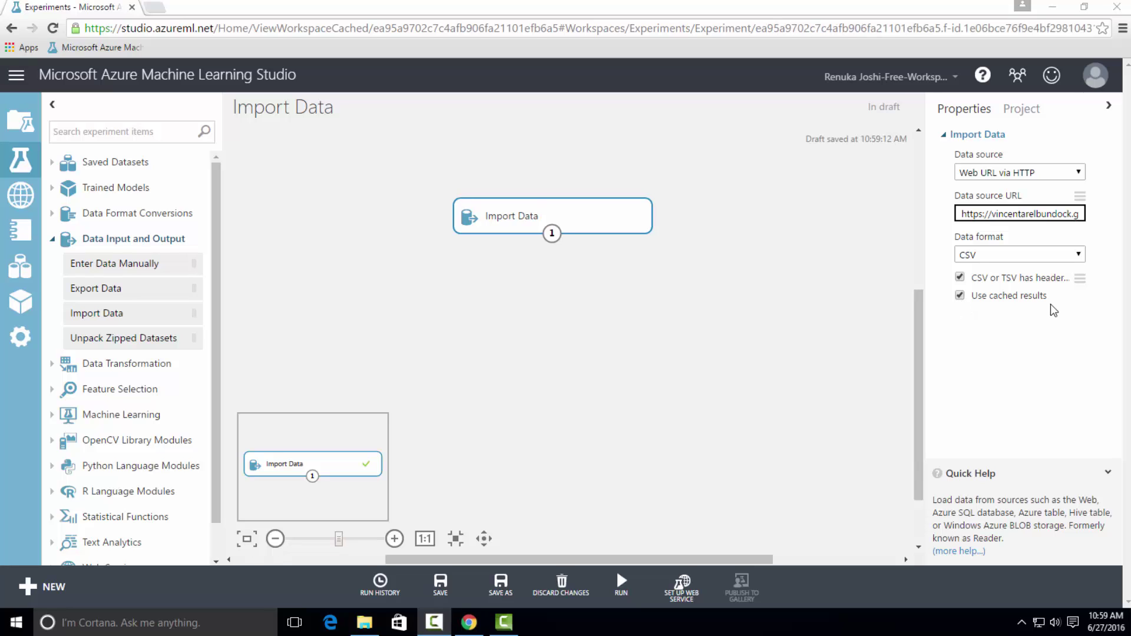
Run only the selected Import Data module
mouse_move(621, 586)
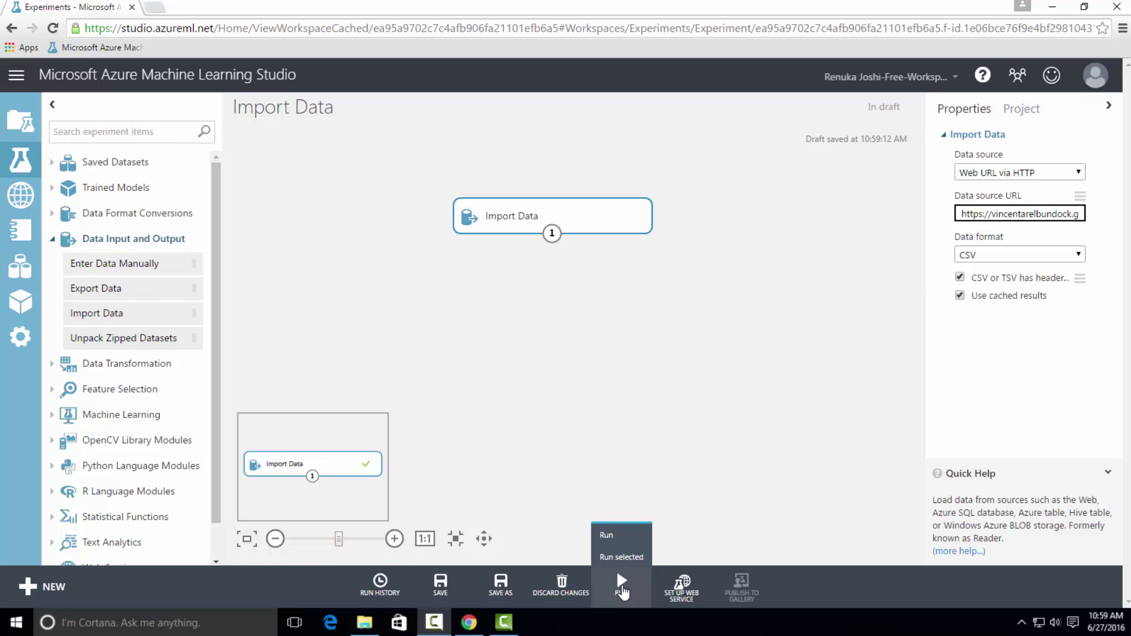
left_click(622, 557)
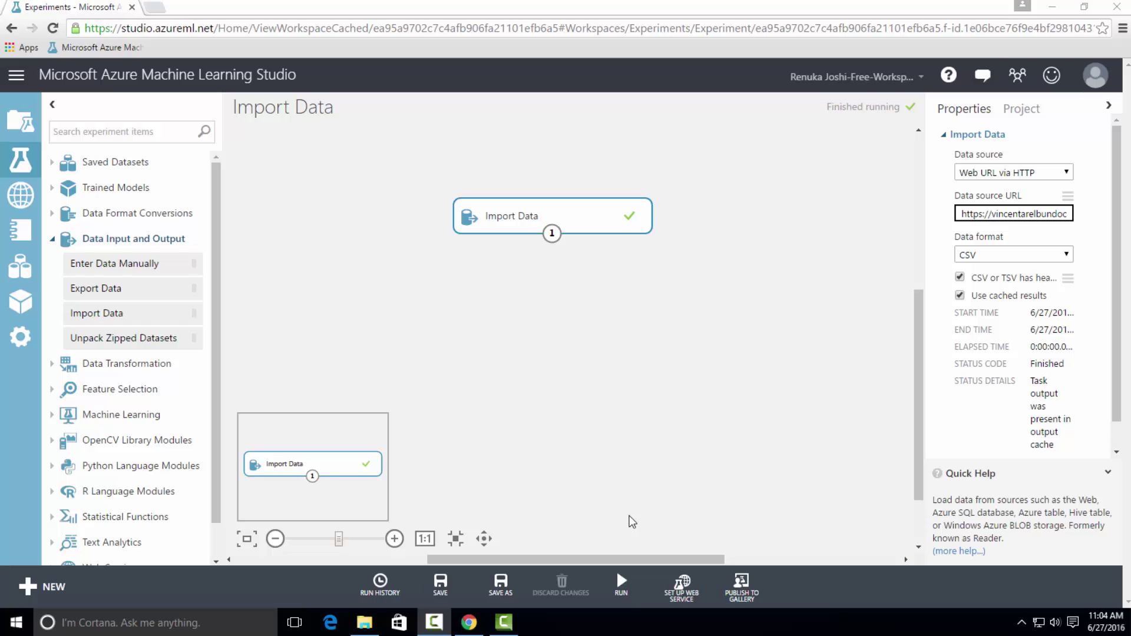
Visualize the results dataset of the Import Data module and close the preview
right_click(552, 234)
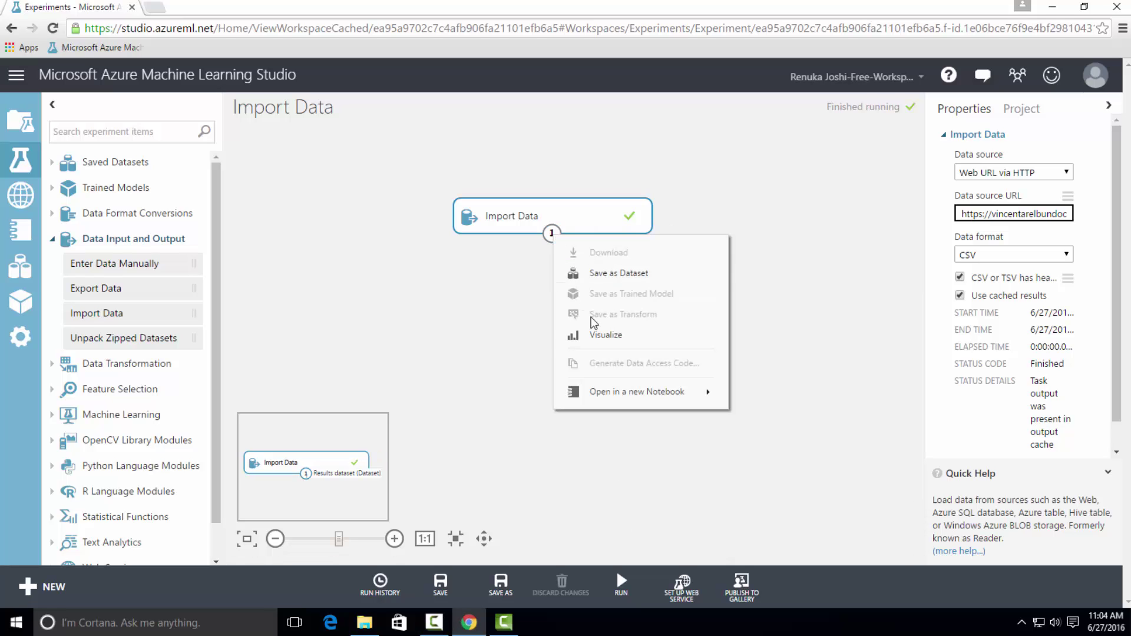
left_click(601, 335)
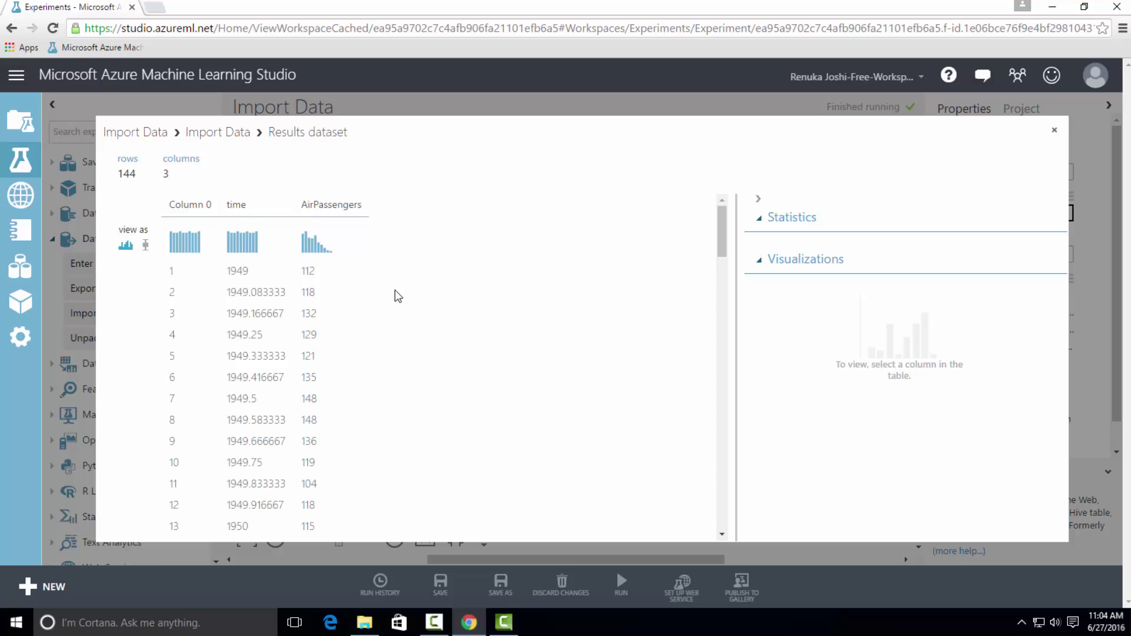
left_click(1054, 130)
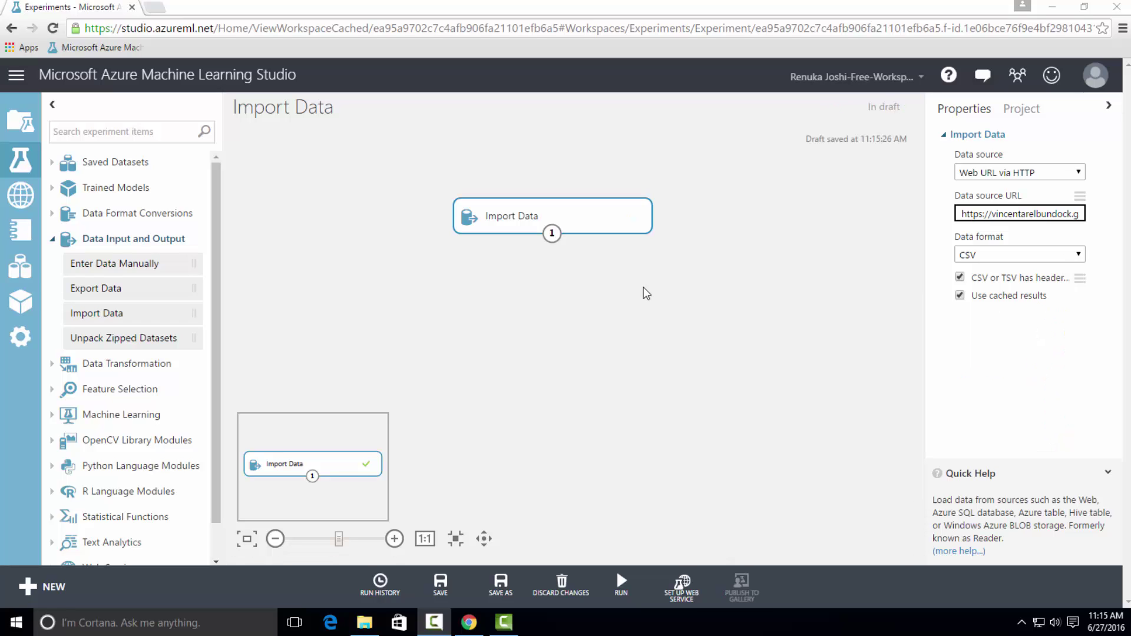
Try the Hive Query data source for the Import Data module, with Azure as the location of output data
left_click(1074, 175)
left_click(936, 201)
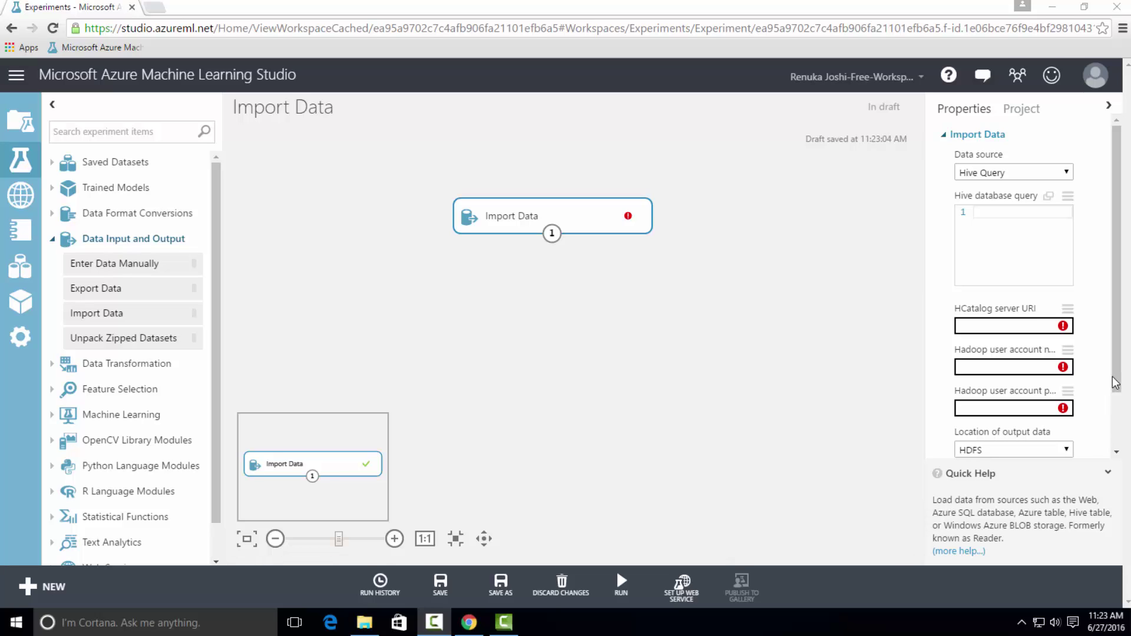
left_click_drag(1115, 383, 1117, 422)
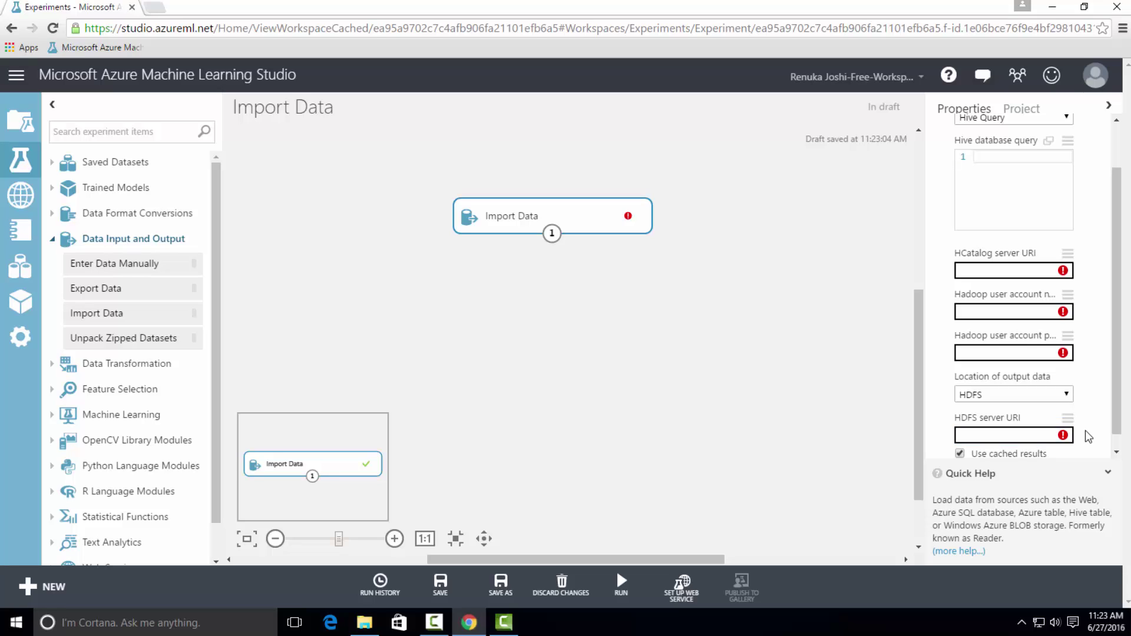
left_click(1063, 398)
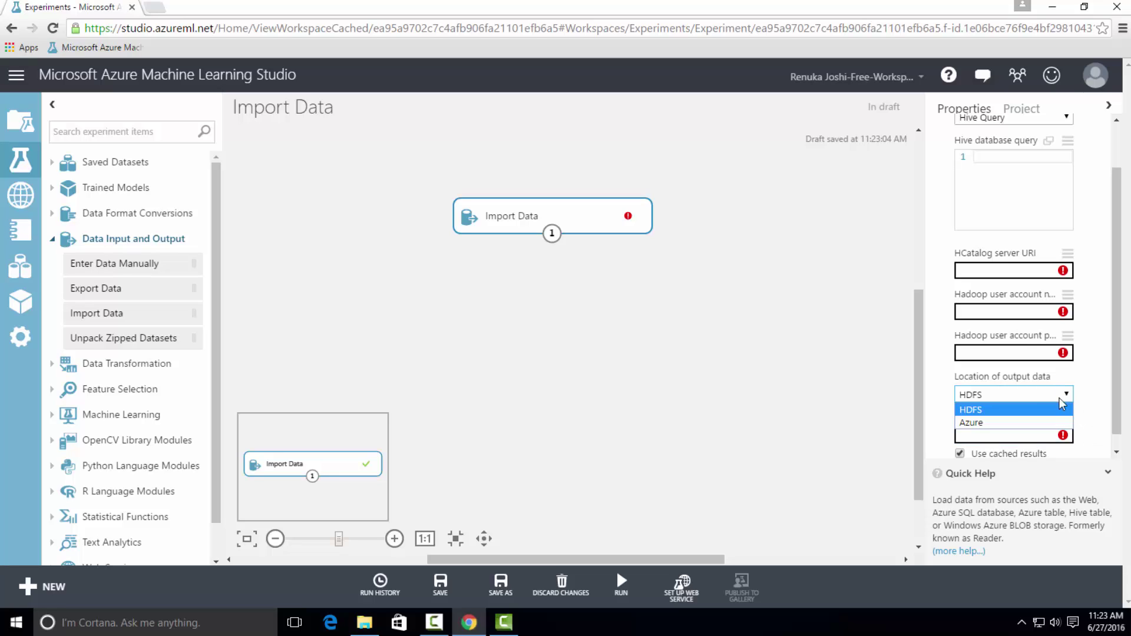
left_click(1036, 423)
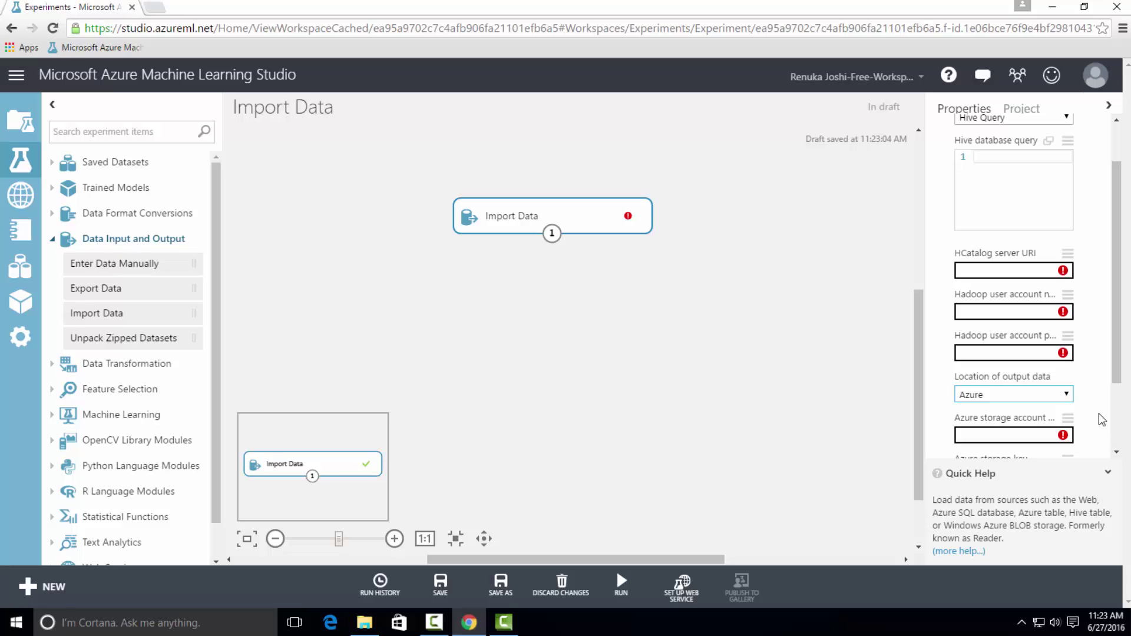
scroll(1087, 412, "down", 2)
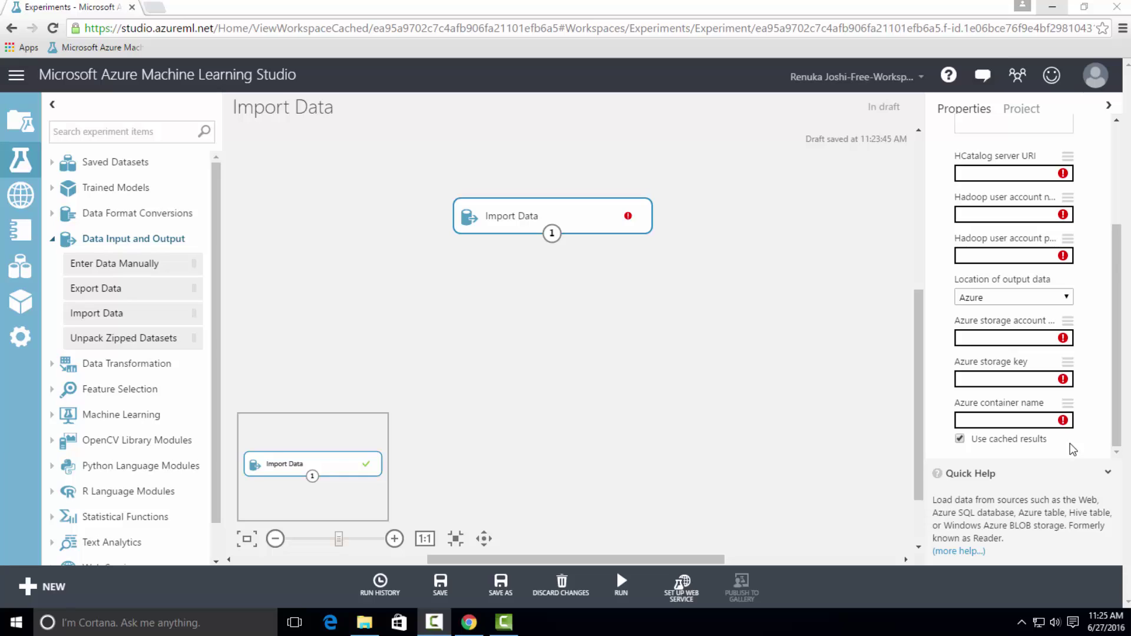
mouse_move(1069, 444)
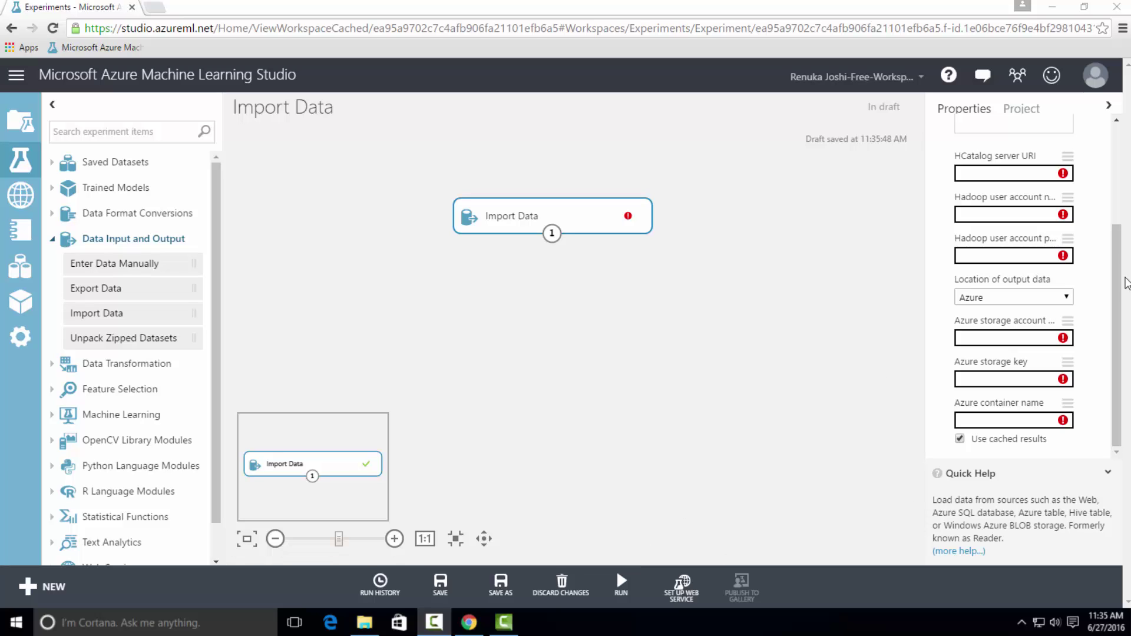
Set the Import Data module's data source to Azure SQL Database
scroll(1116, 275, "up", 5)
left_click(1048, 174)
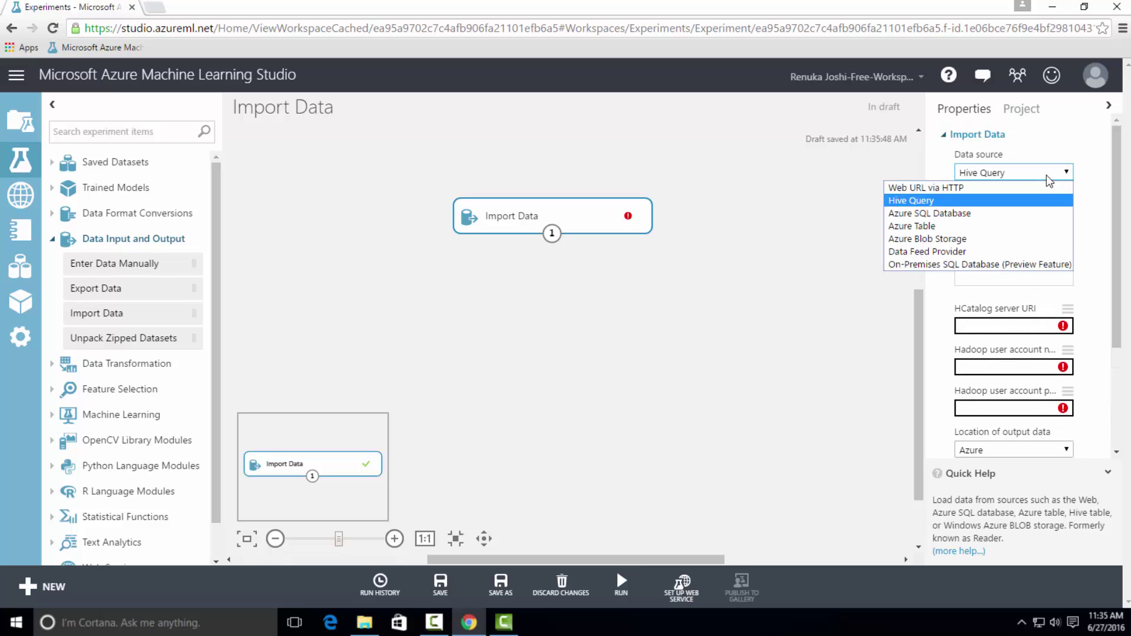
left_click(984, 214)
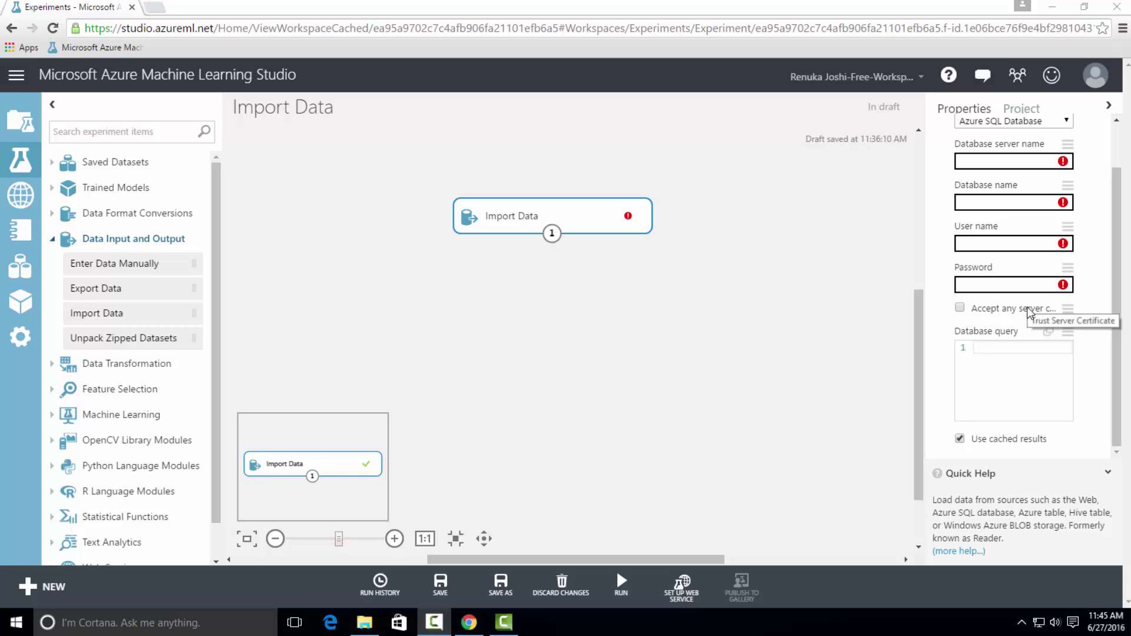
left_click(1032, 372)
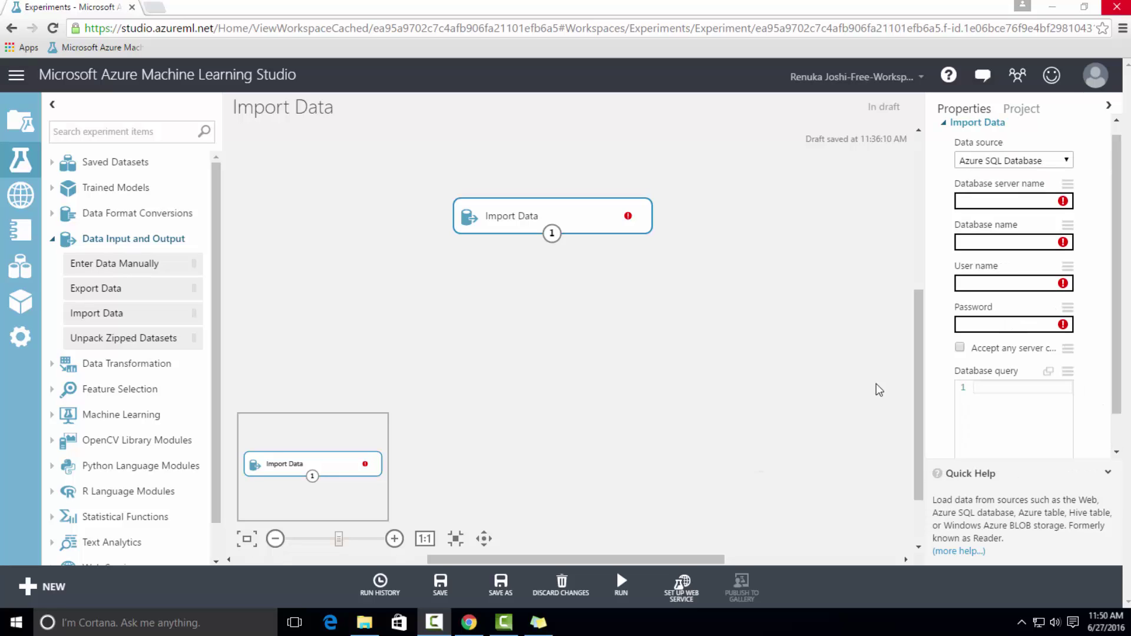
Copy the database server name t7bf0kx04s.database.windows.net and database name PremierDataSciencePOC from the sticky note into the Import Data module's matching properties
left_click(538, 623)
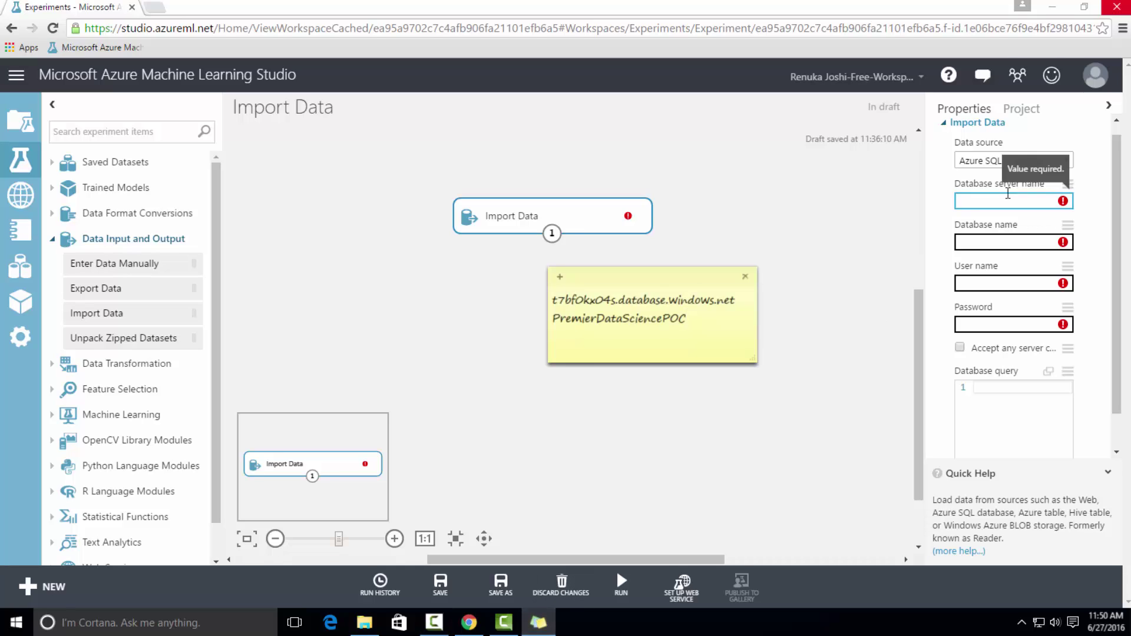
left_click_drag(737, 300, 548, 305)
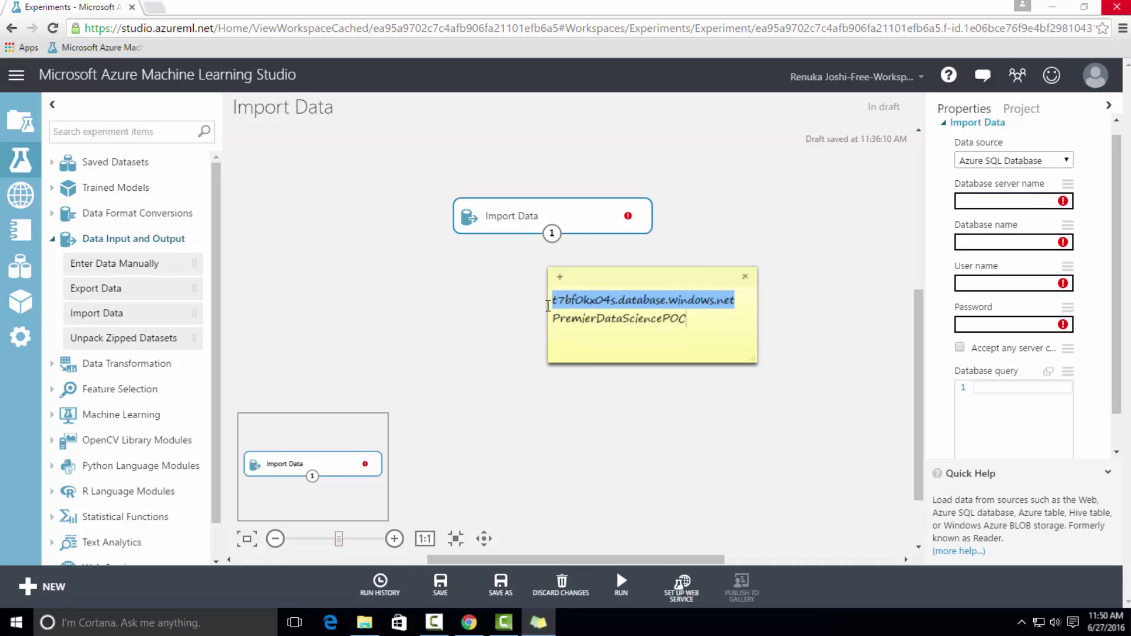
key("ctrl+c")
left_click(969, 201)
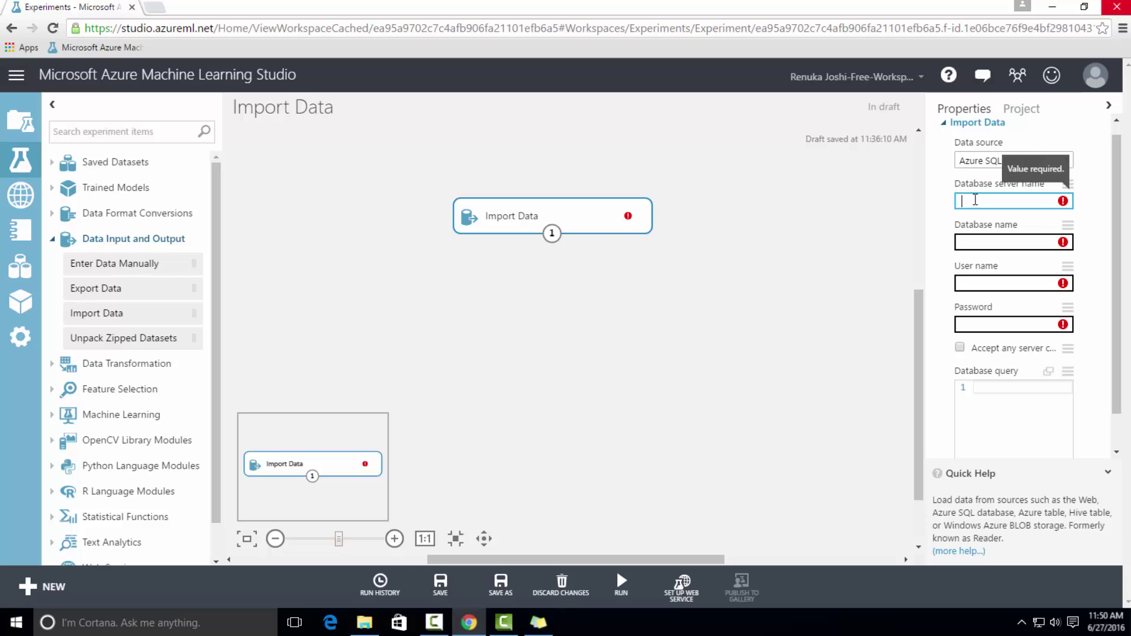
key("ctrl+v")
left_click(538, 622)
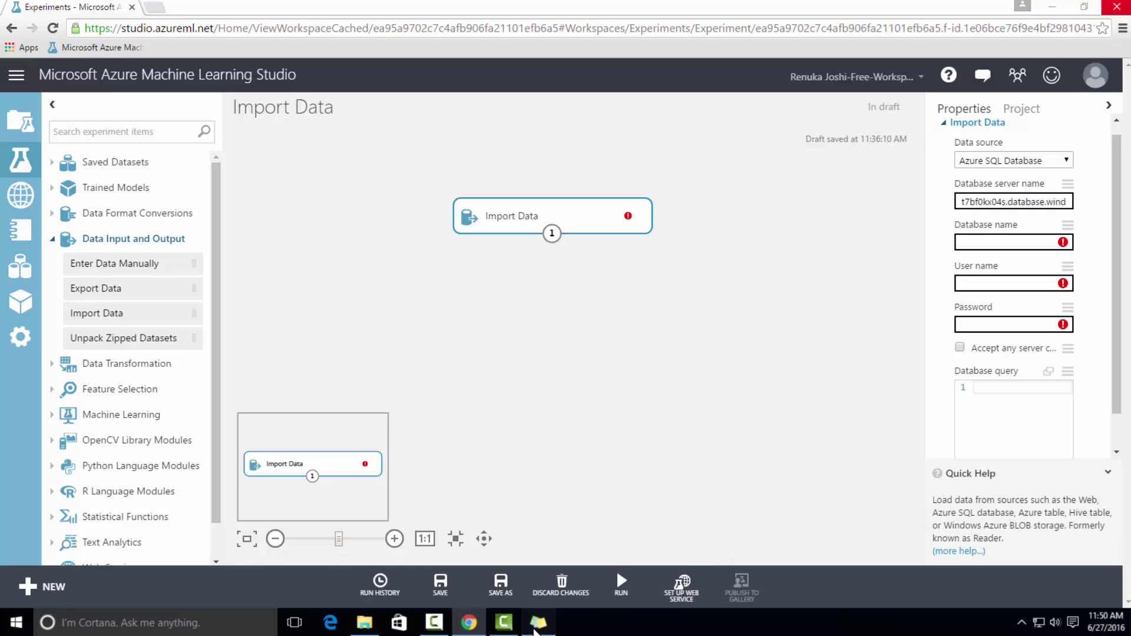
left_click_drag(684, 323, 536, 324)
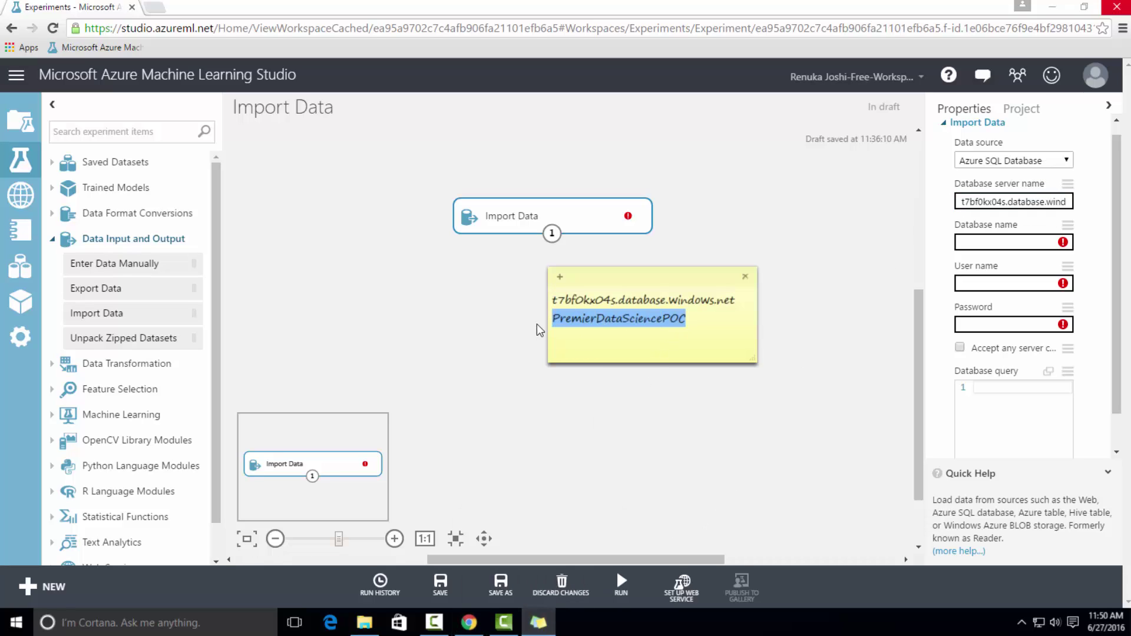
key("ctrl+c")
left_click(984, 243)
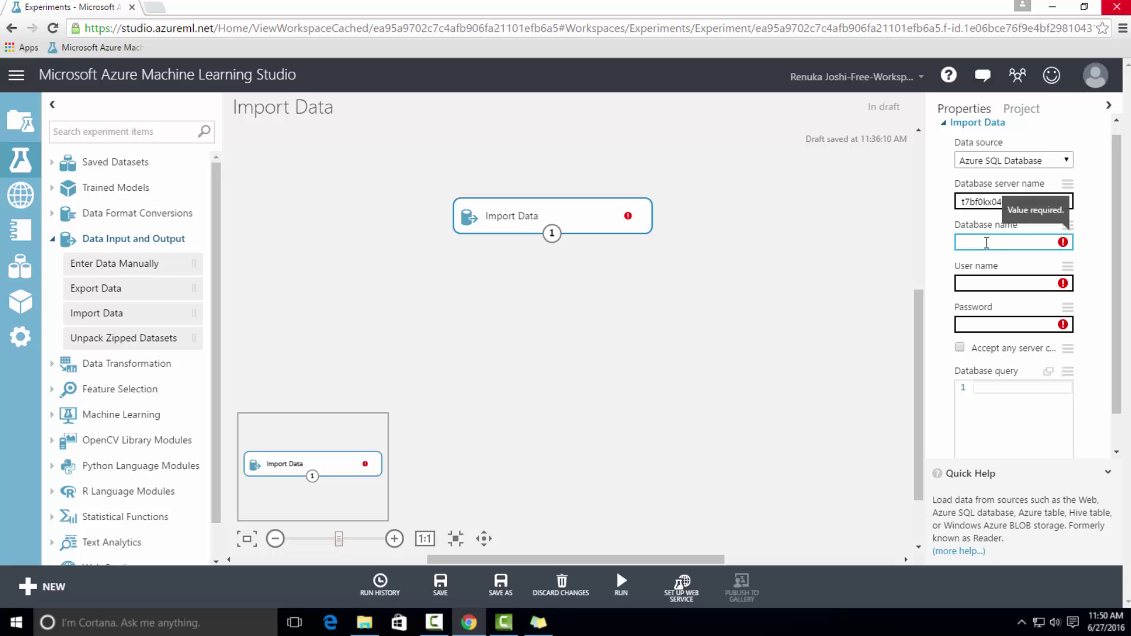
key("ctrl+v")
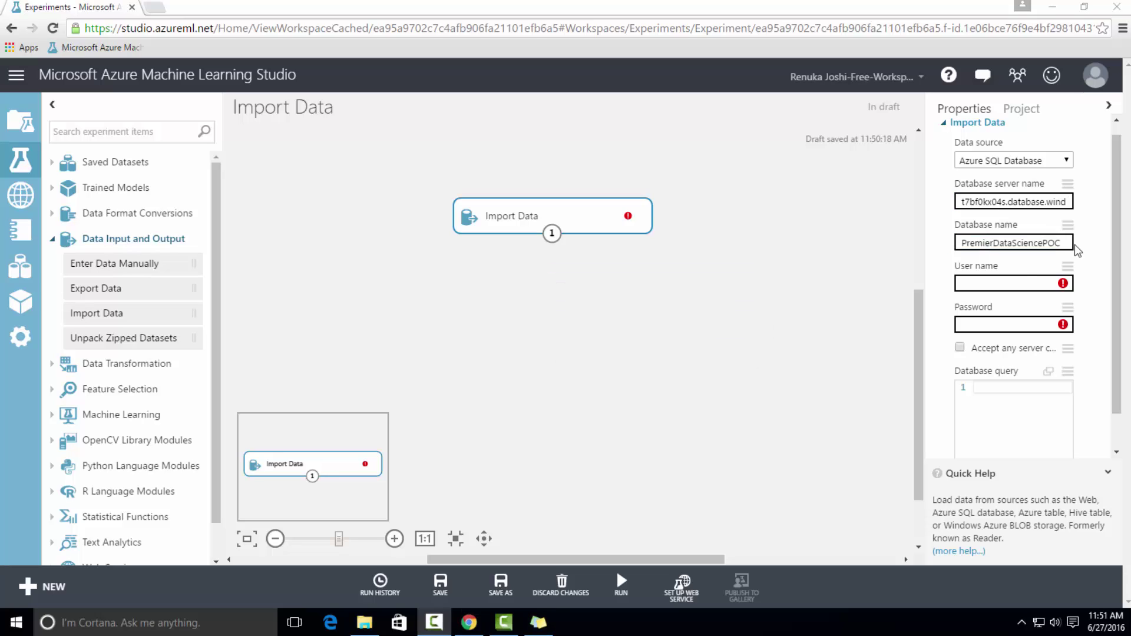
Enter the database user name and password for the Import Data module
left_click(1010, 281)
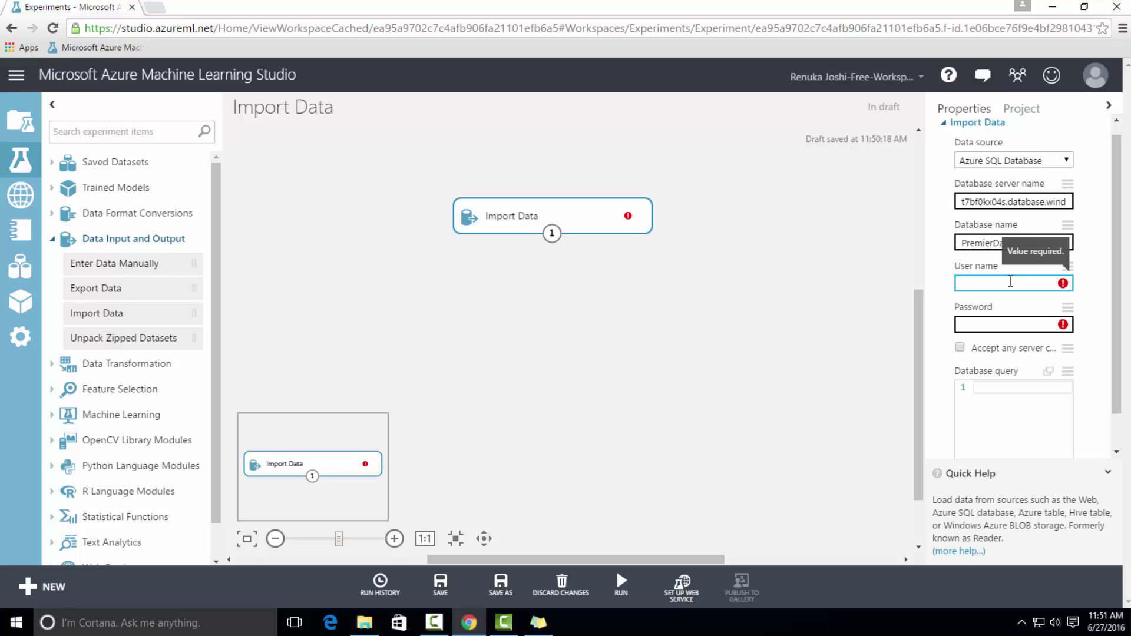
type("exsilio")
key("Tab")
type("••••")
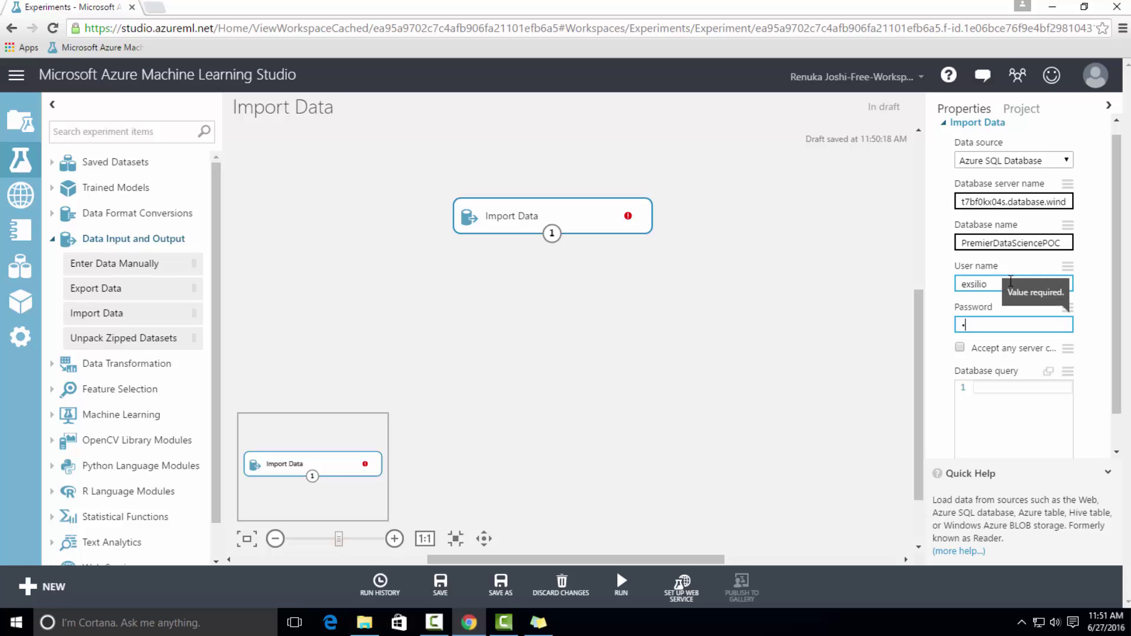
type("••••••")
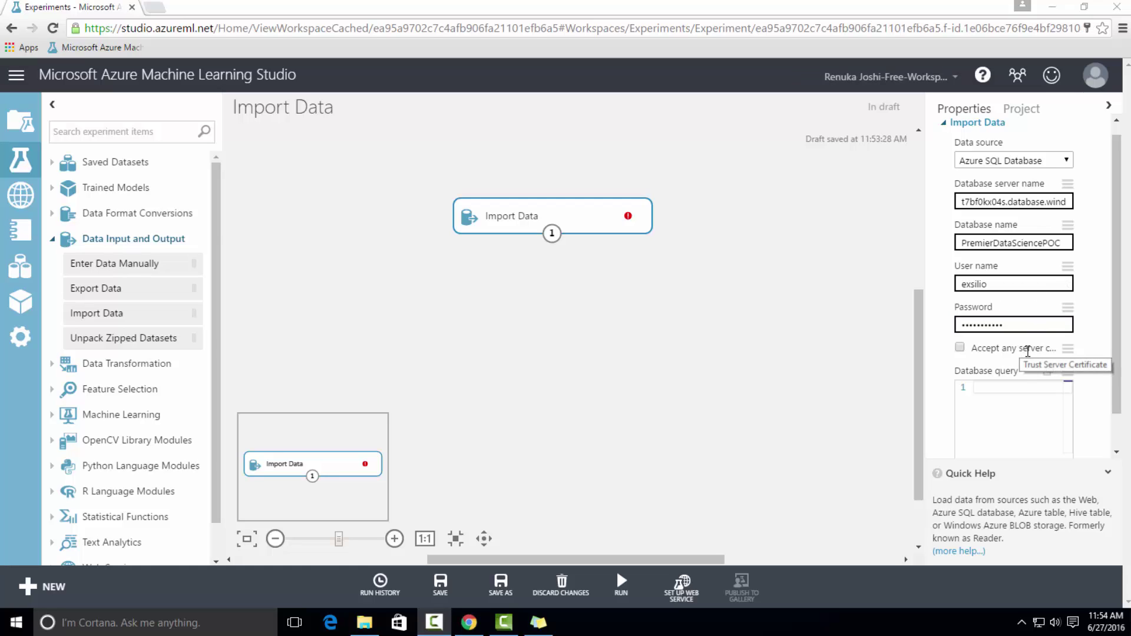
Set the Import Data module's database query to SELECT * FROM dbo.Module
left_click(998, 386)
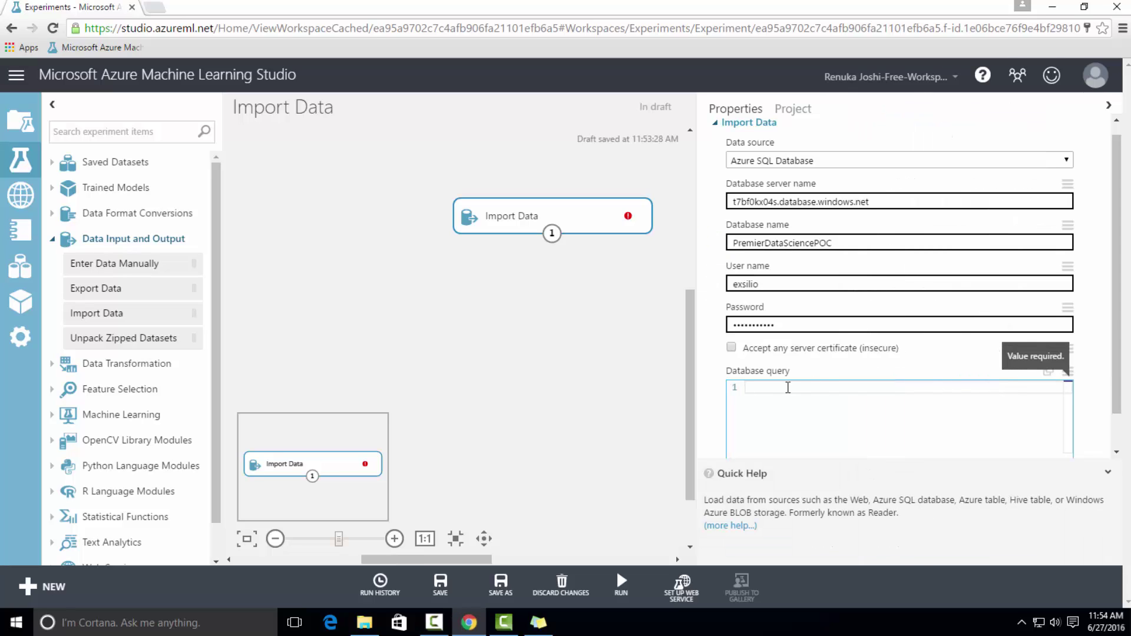
key("ctrl+v")
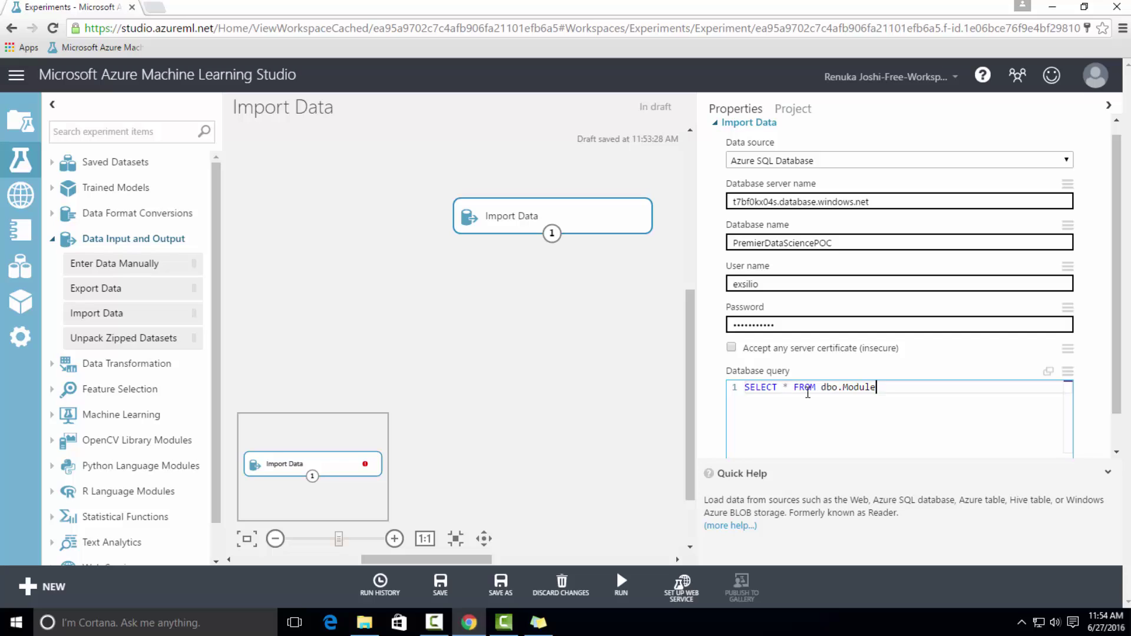
left_click(816, 242)
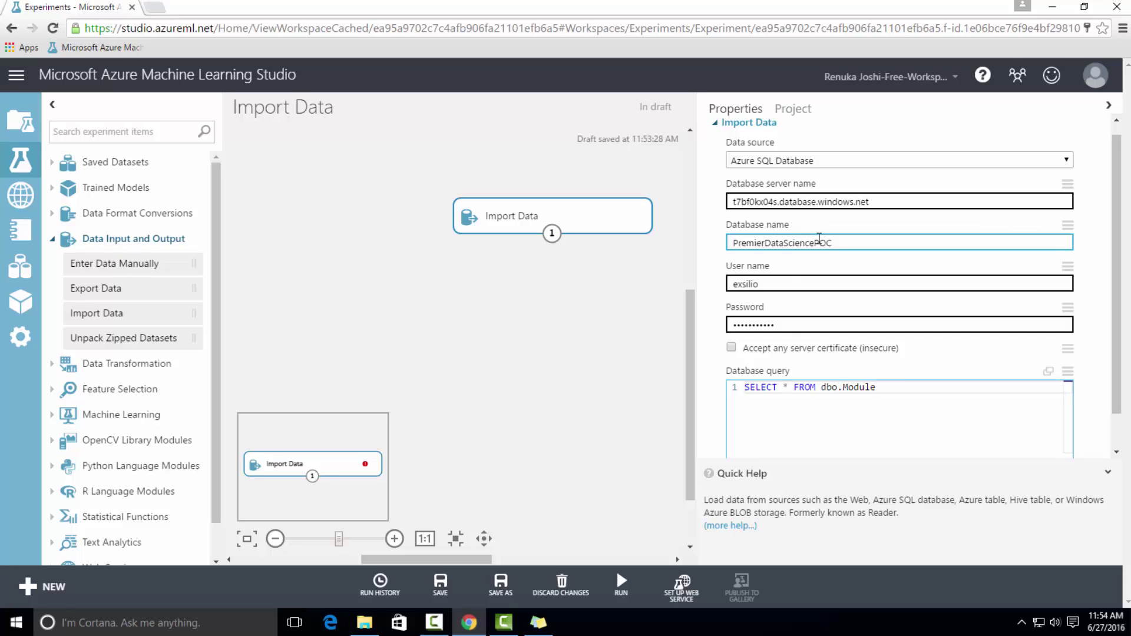
left_click(839, 326)
left_click(847, 402)
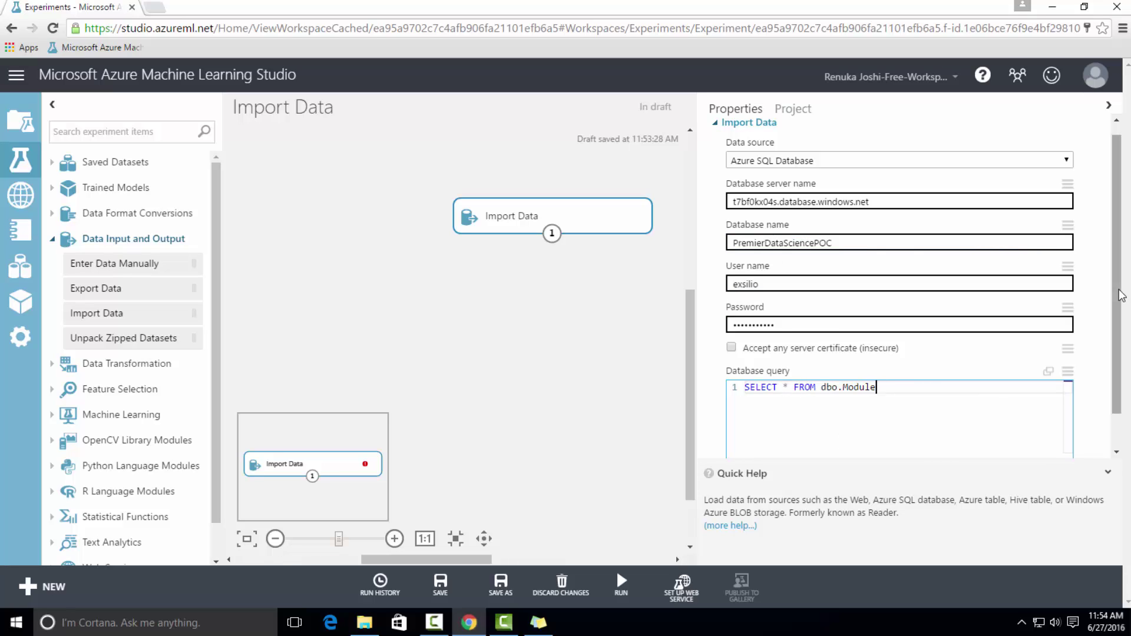
left_click_drag(1119, 294, 1120, 350)
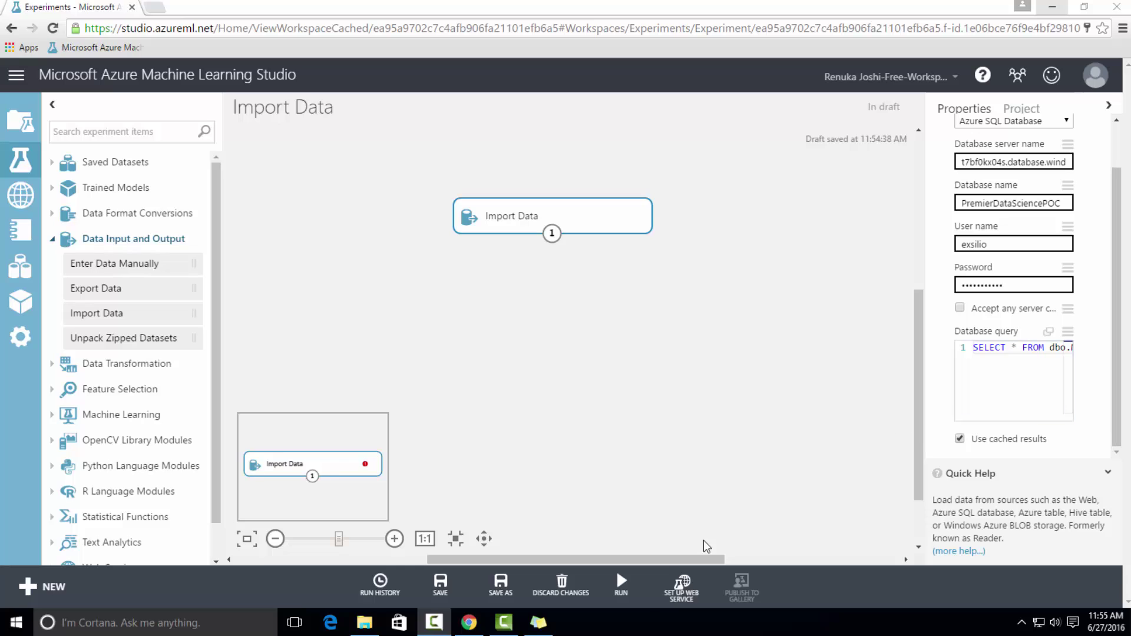
Run the experiment and visualize the Import Data module's results dataset
mouse_move(621, 594)
left_click(630, 530)
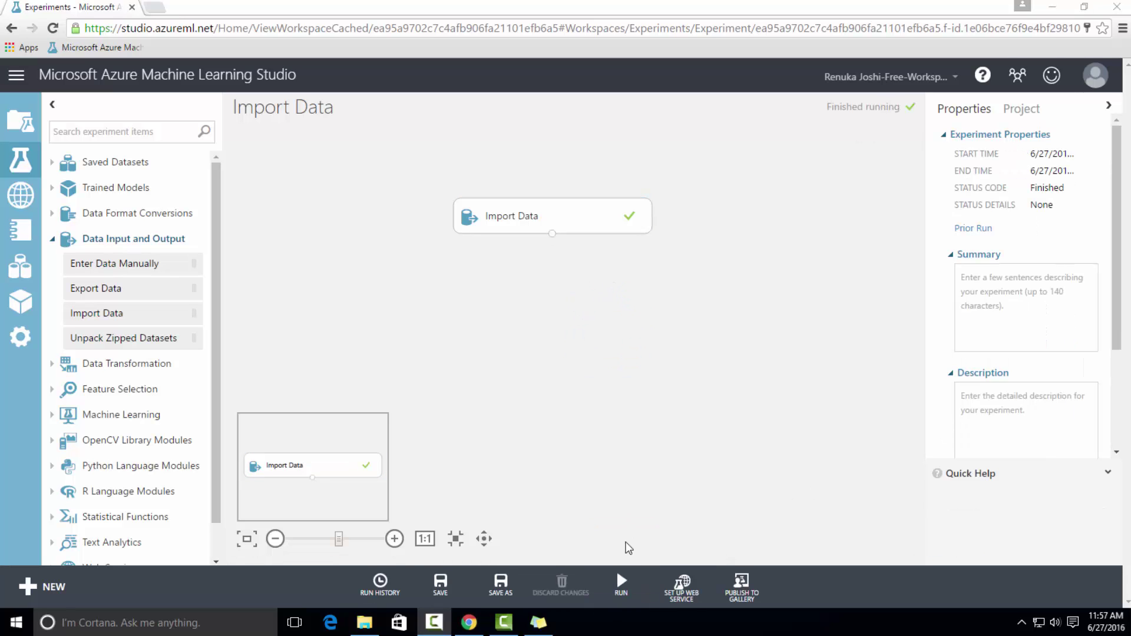
right_click(553, 234)
left_click(585, 330)
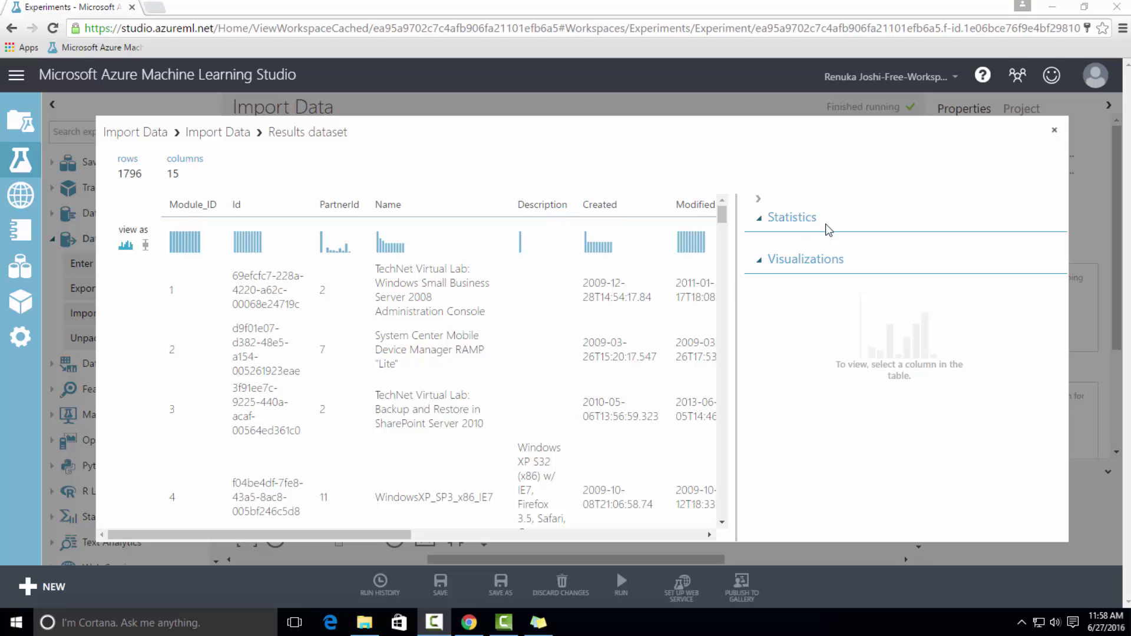
left_click(1054, 130)
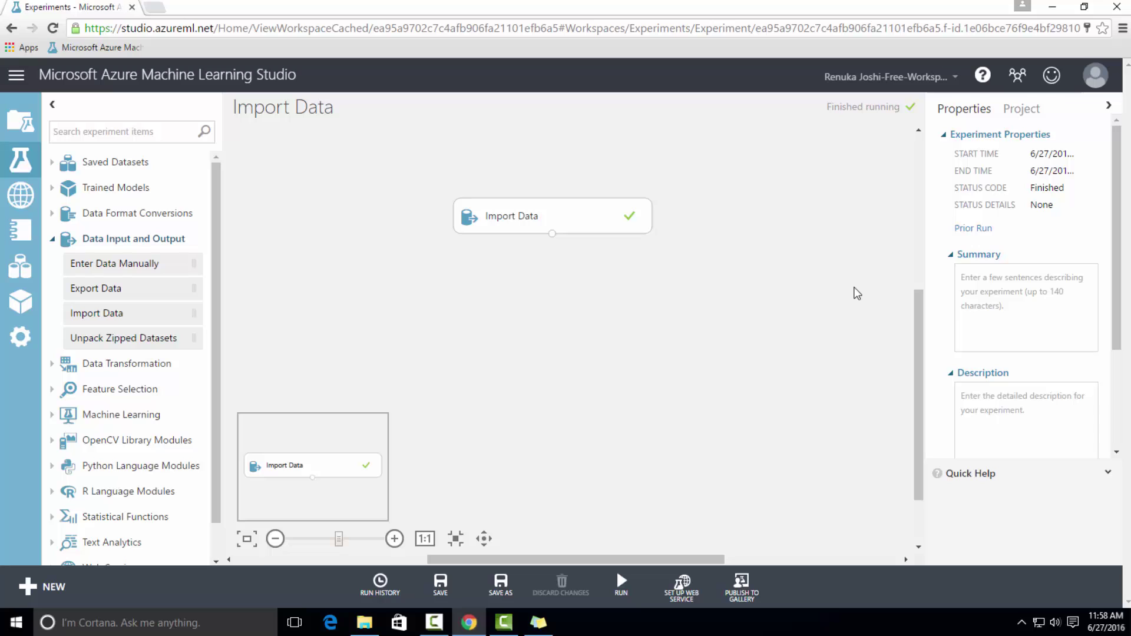
Change the Import Data module's data source to Azure Table with the Public or SAS authentication type
left_click(560, 216)
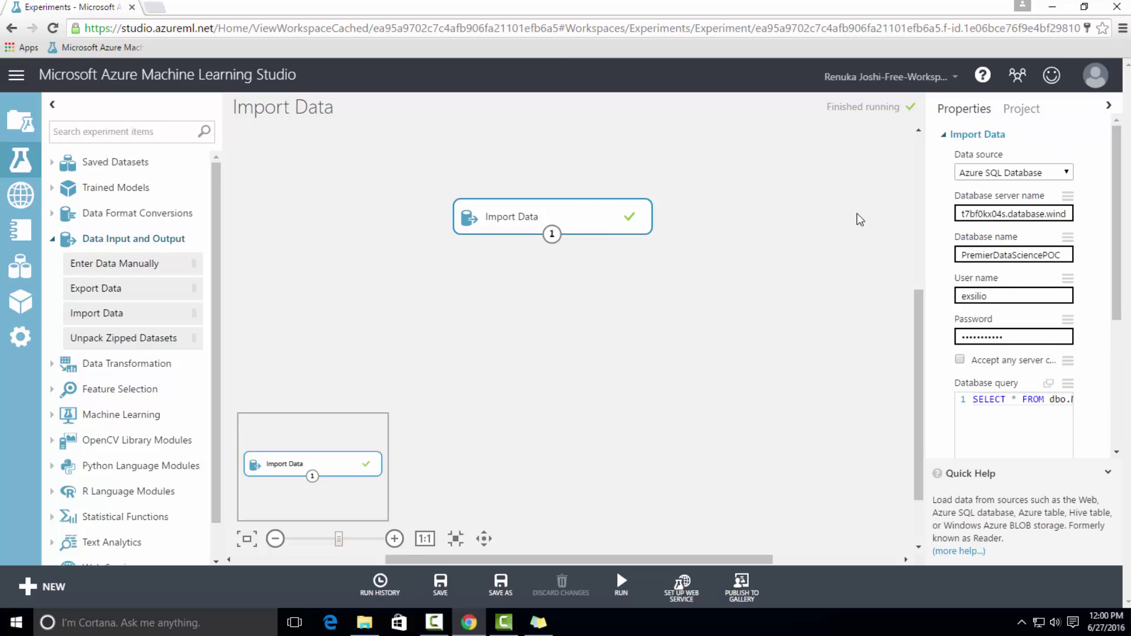
left_click(989, 174)
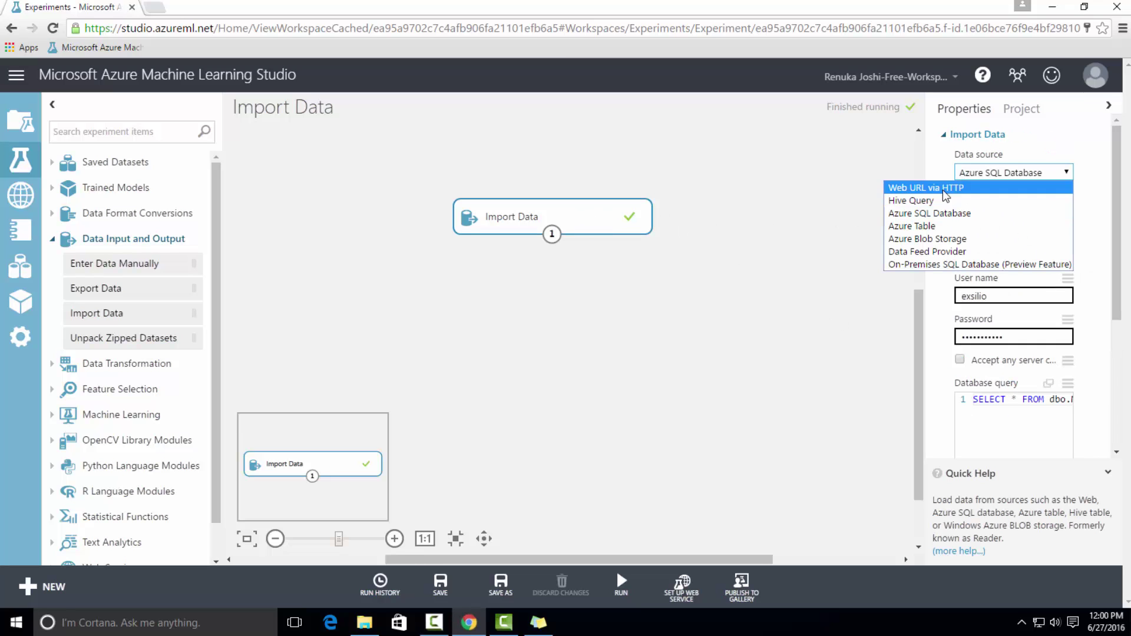
left_click(928, 225)
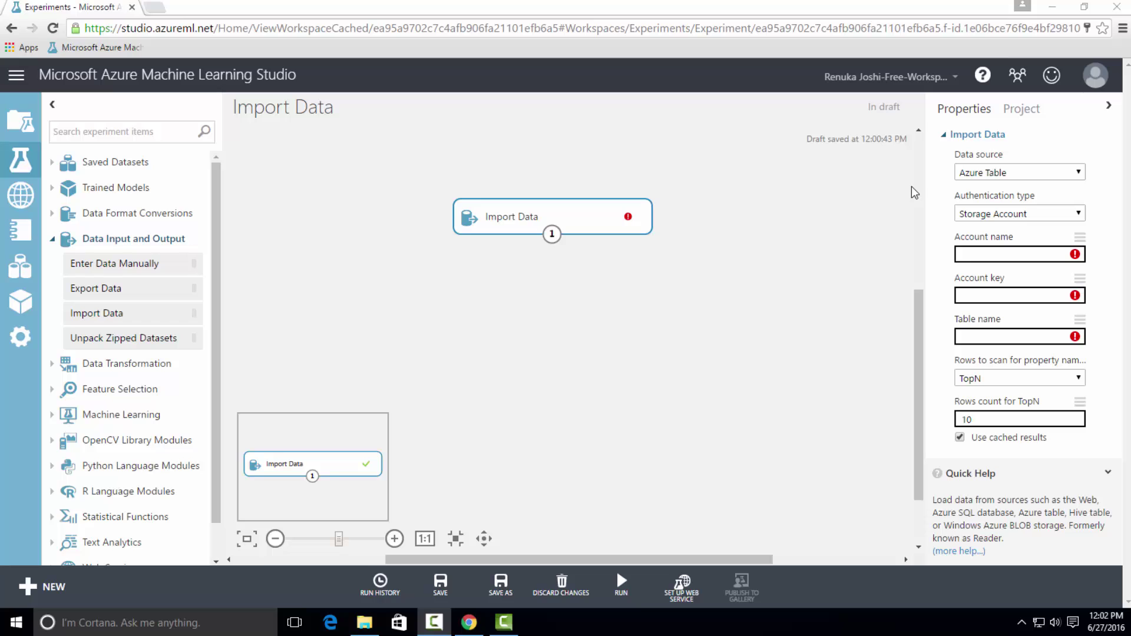
left_click(1054, 217)
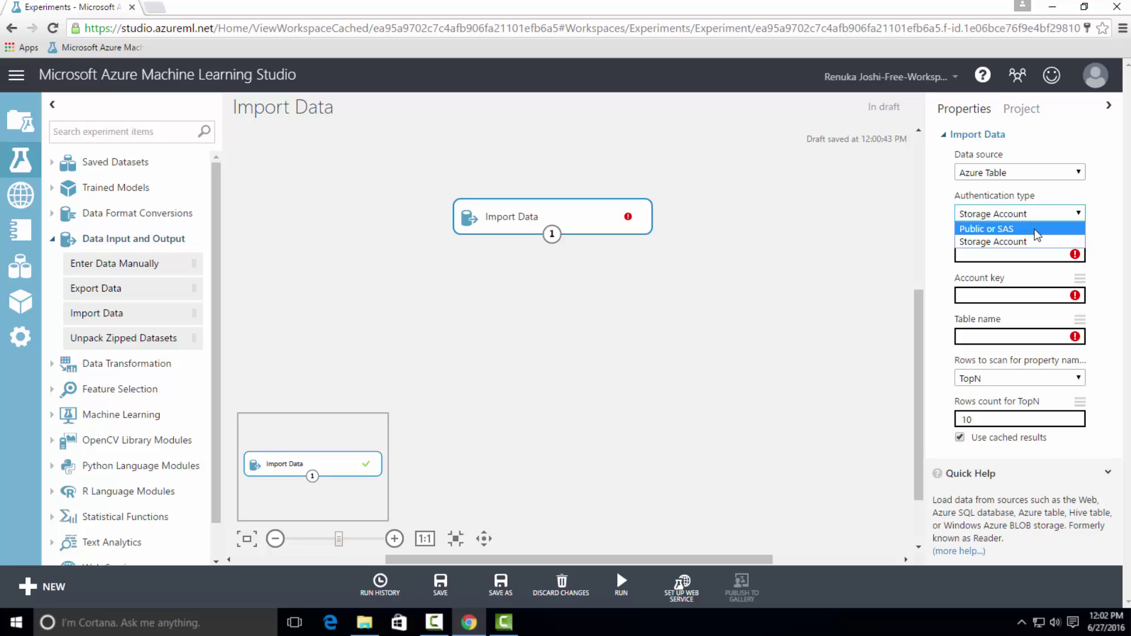
left_click(1036, 229)
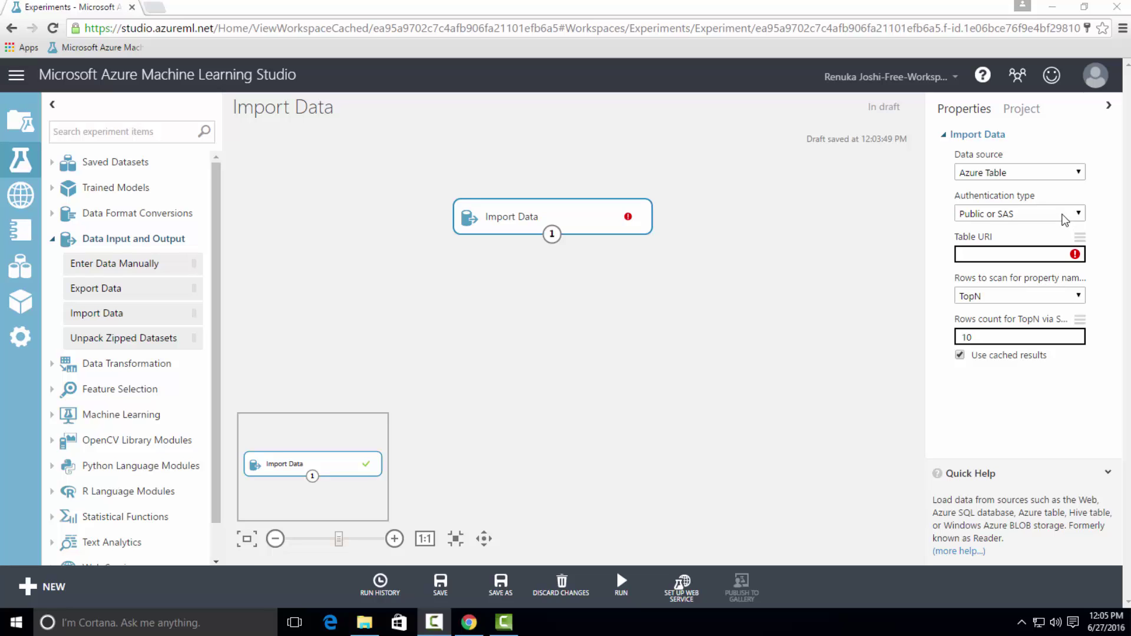
Switch the Azure Table authentication type to Storage Account and go through the account name, account key and table name entries
left_click(1059, 254)
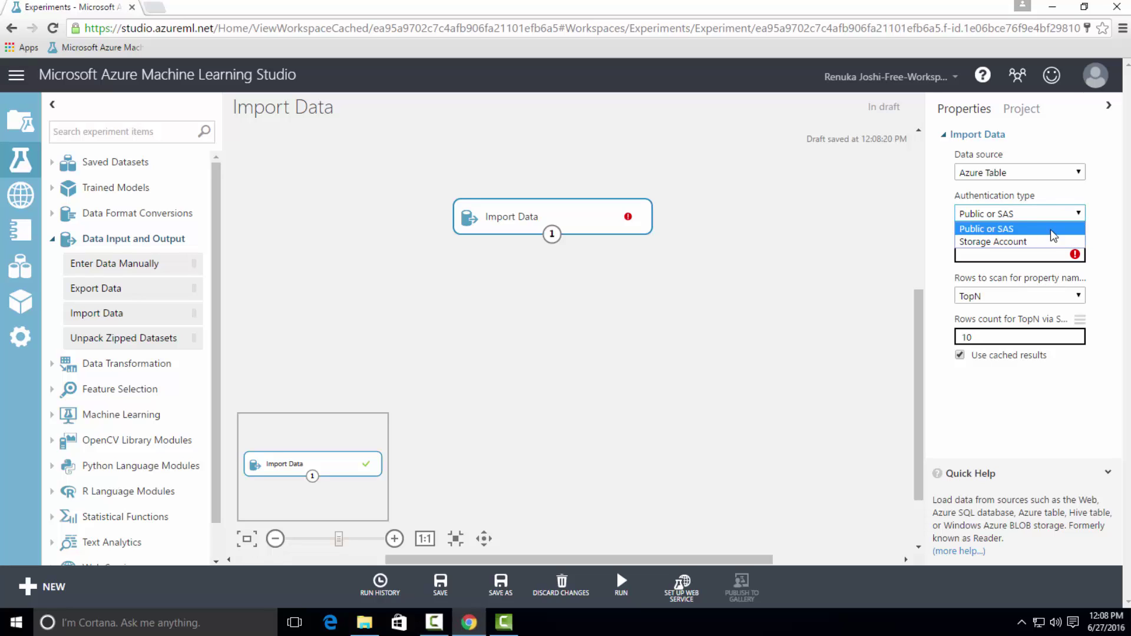
left_click(1050, 228)
key("Down")
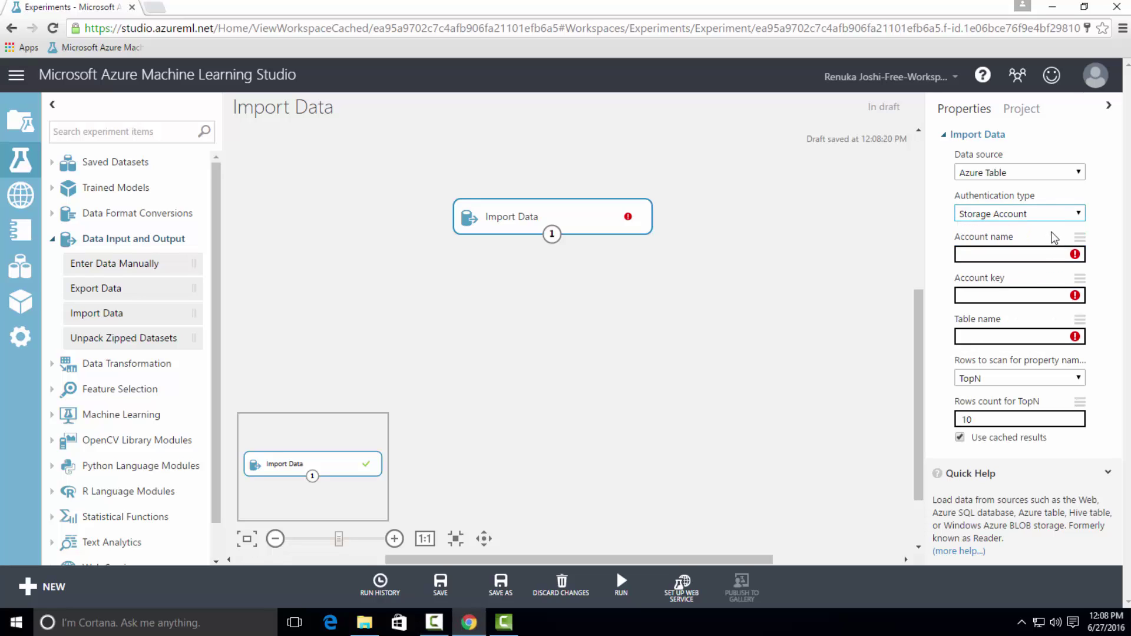
left_click(1047, 256)
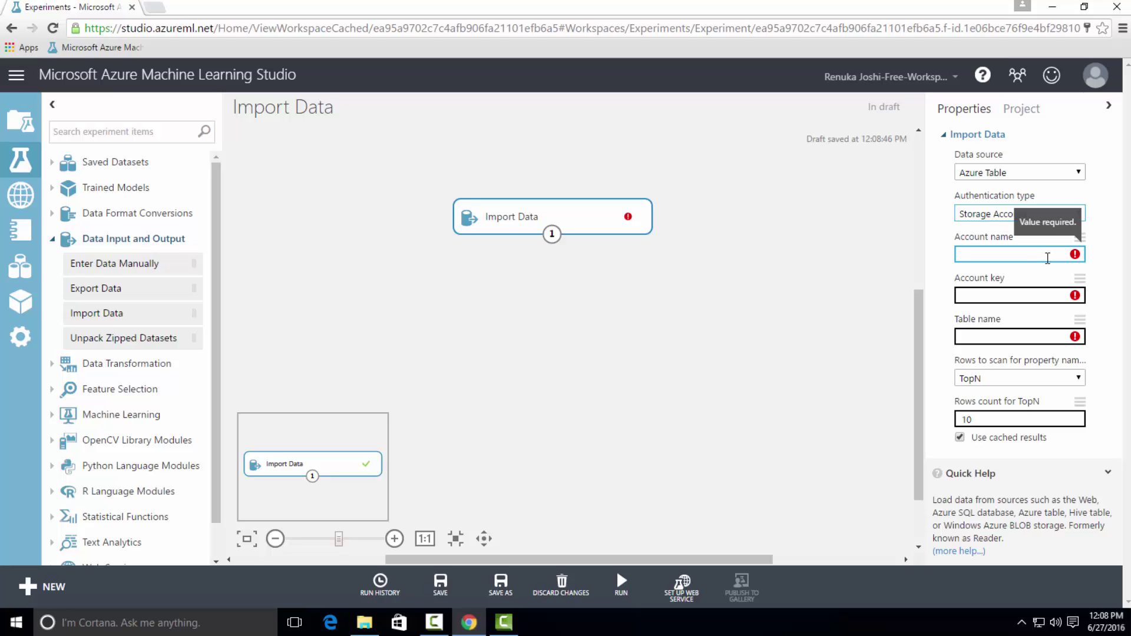
left_click(1056, 299)
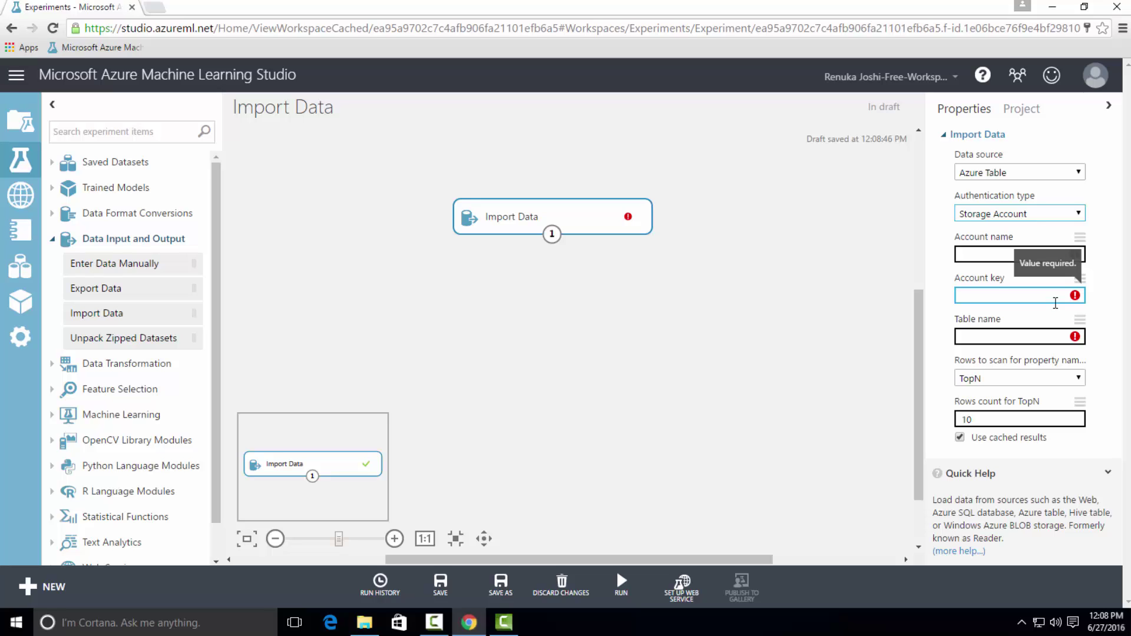
left_click(1052, 336)
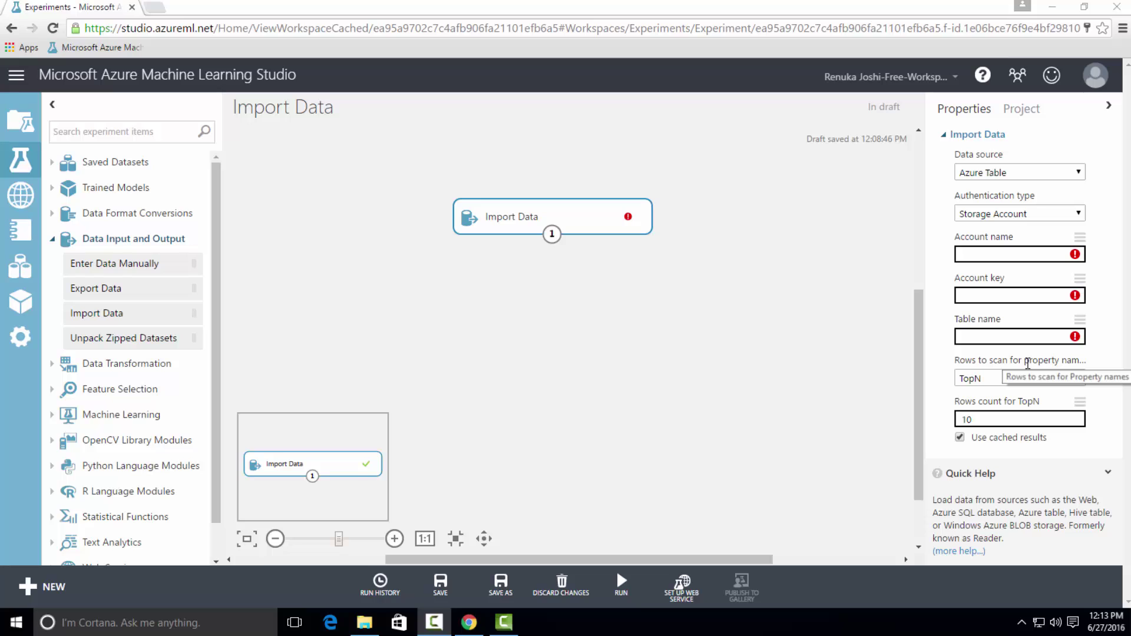
Set the rows to scan for property names to ScanAll and run the experiment
left_click(1040, 379)
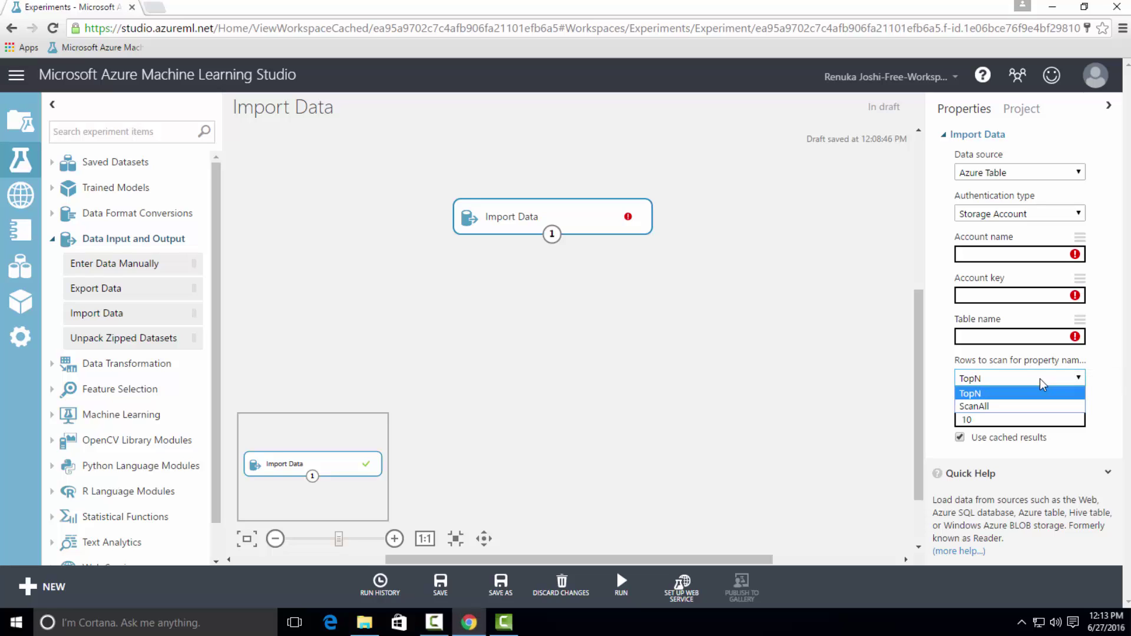
left_click(1040, 379)
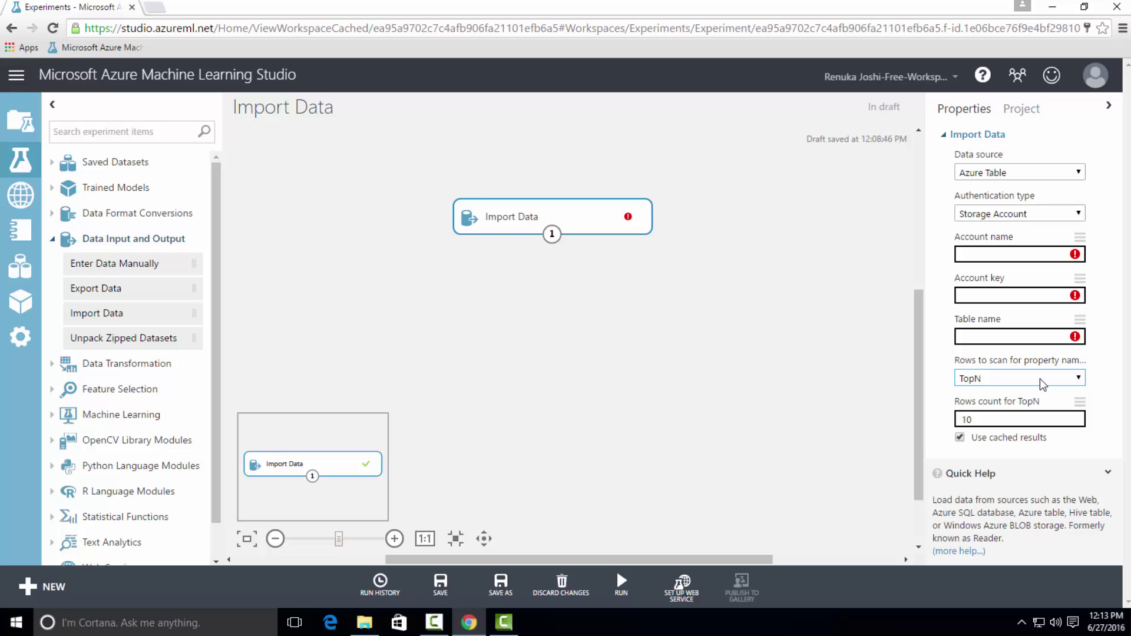
left_click(1047, 416)
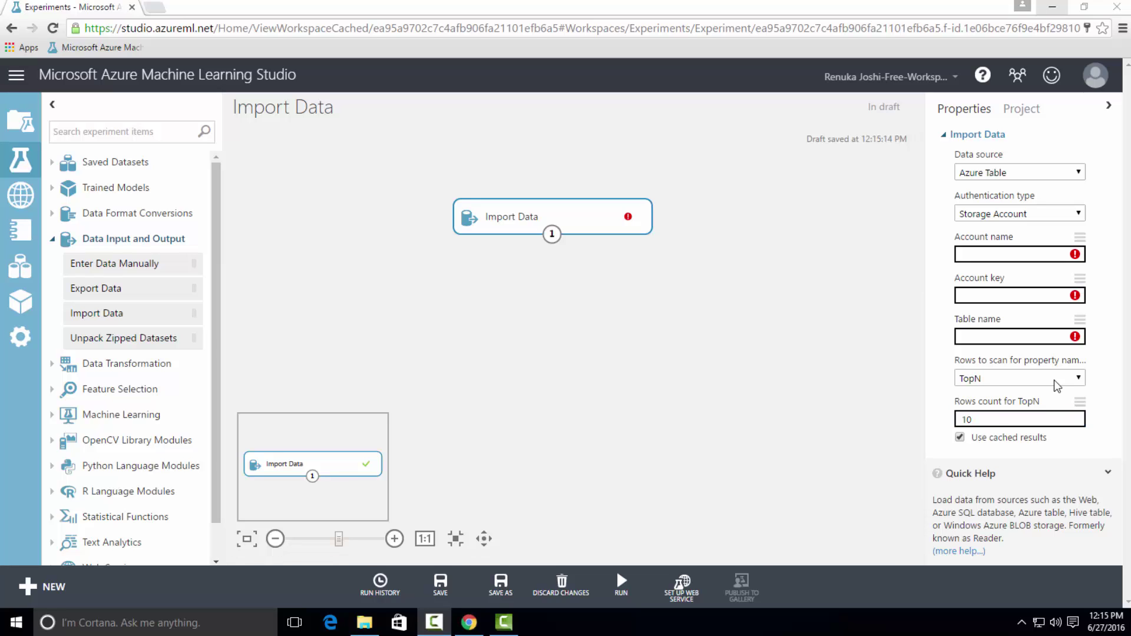
left_click(1055, 380)
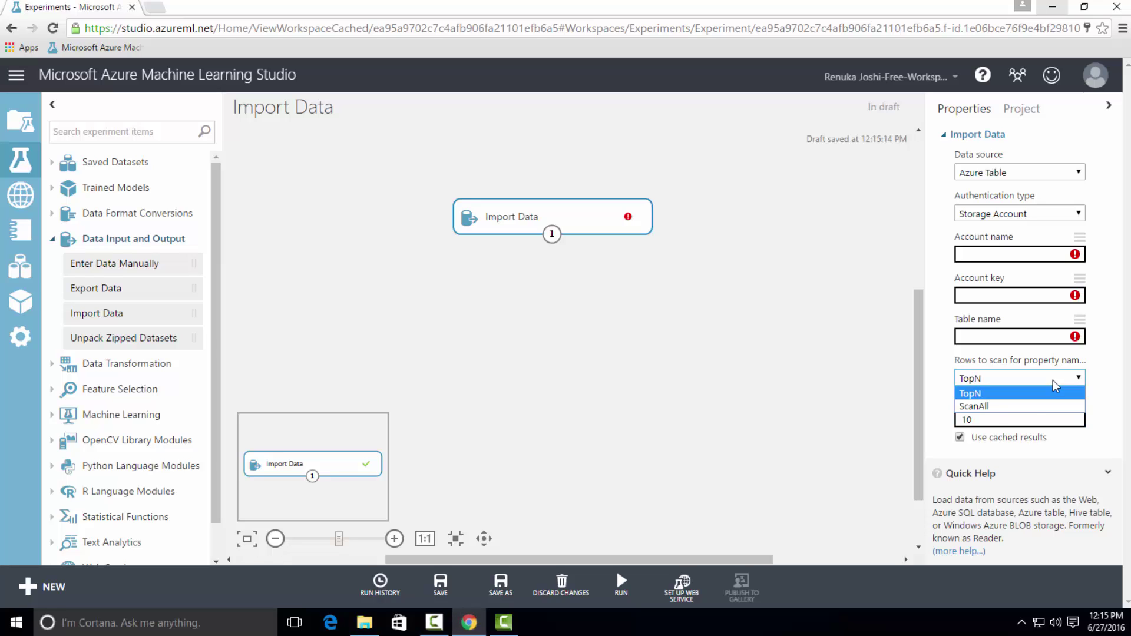
left_click(1003, 412)
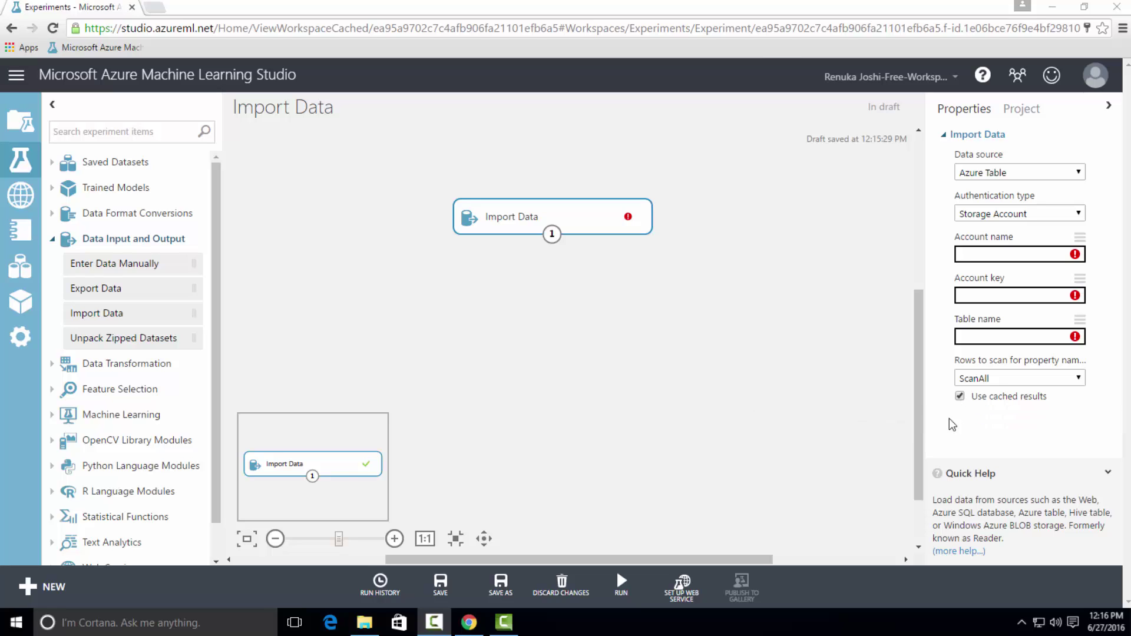
left_click(622, 586)
Change the Import Data module's data source to Azure Blob Storage with the Public or SAS authentication type
left_click(1048, 172)
left_click(991, 240)
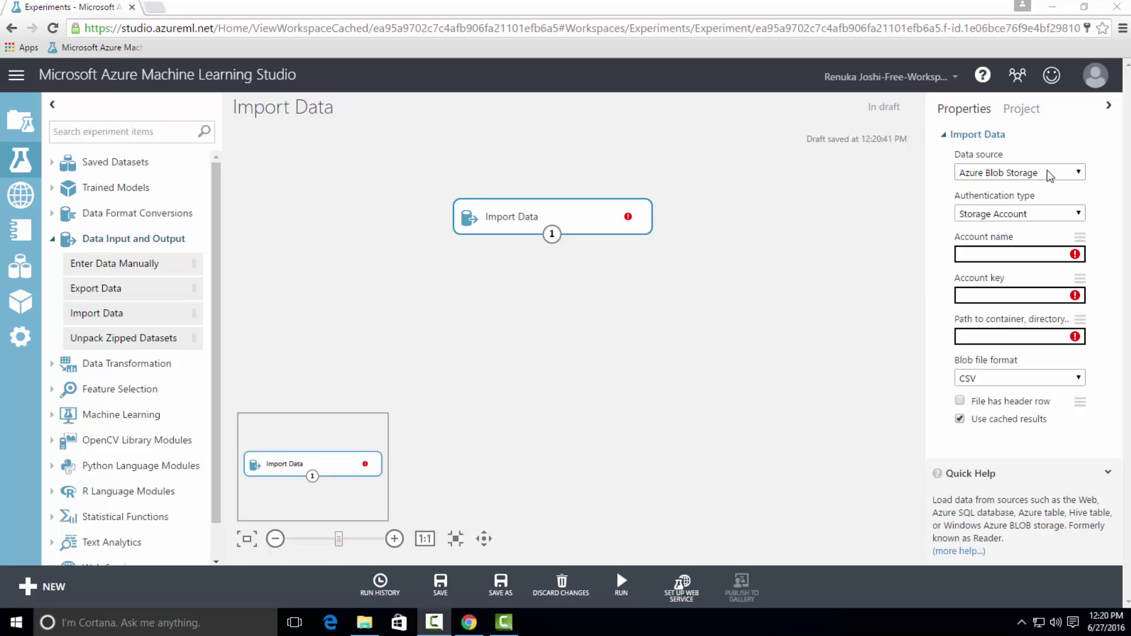
left_click(1056, 213)
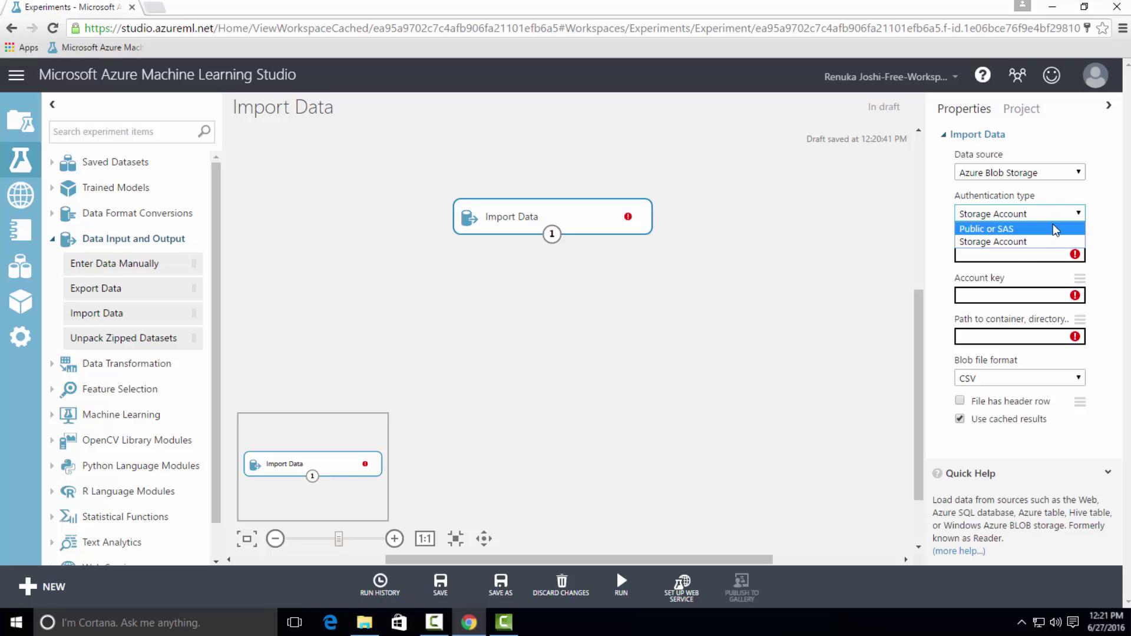
left_click(1052, 227)
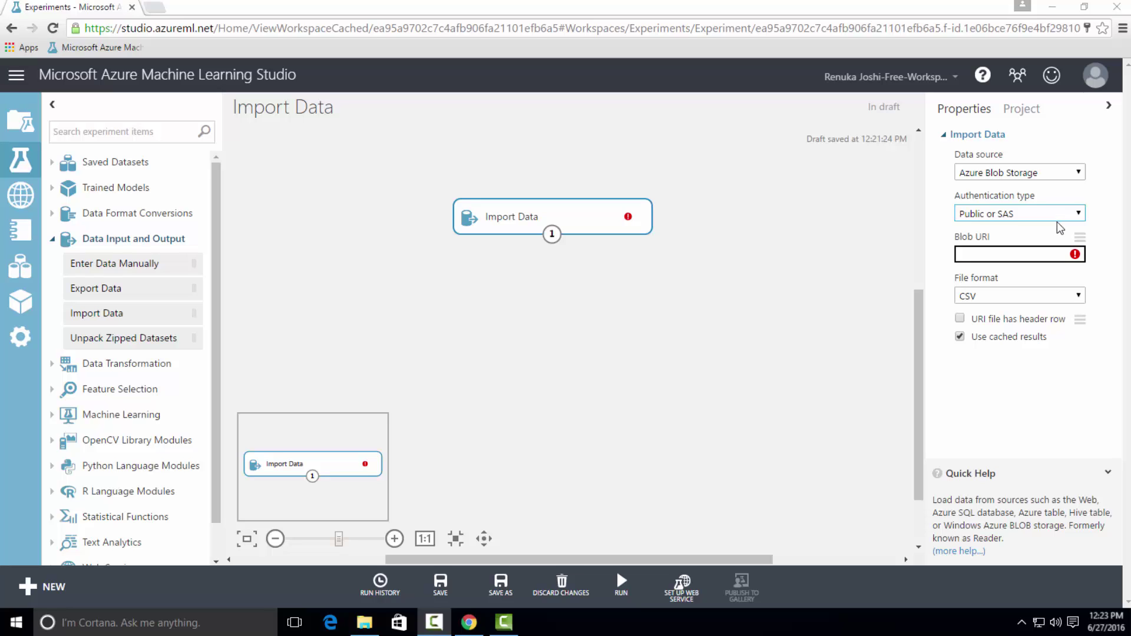
left_click(1062, 256)
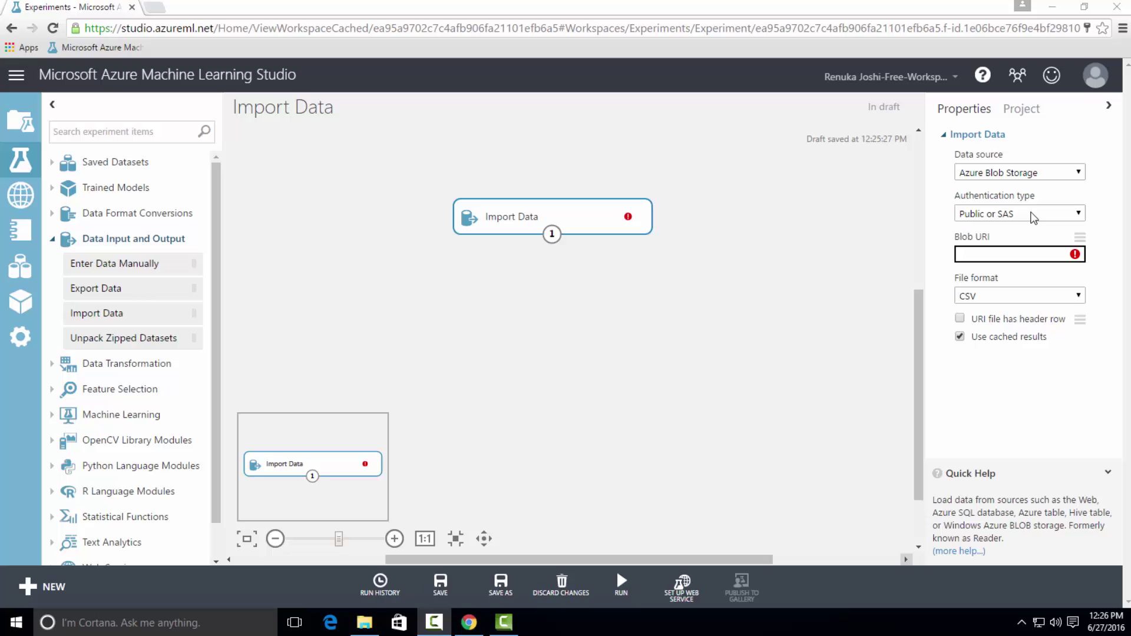
Set the Azure Blob Storage authentication type to Storage Account and go through the account name, account key and container path entries
left_click(1030, 214)
left_click(1019, 242)
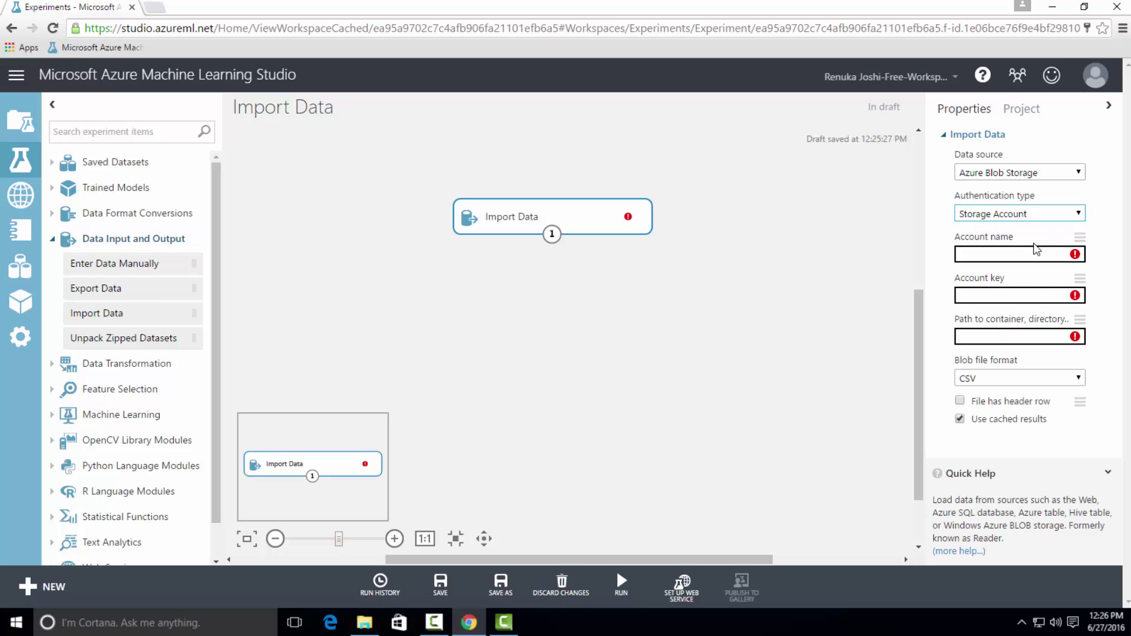
left_click(1033, 254)
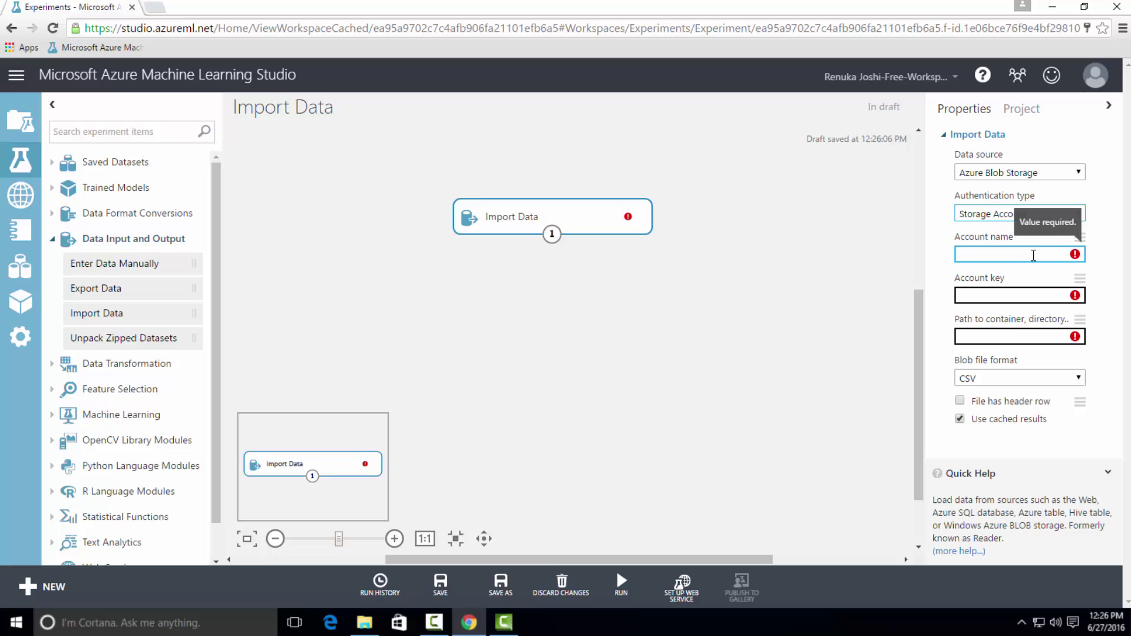
left_click(1047, 298)
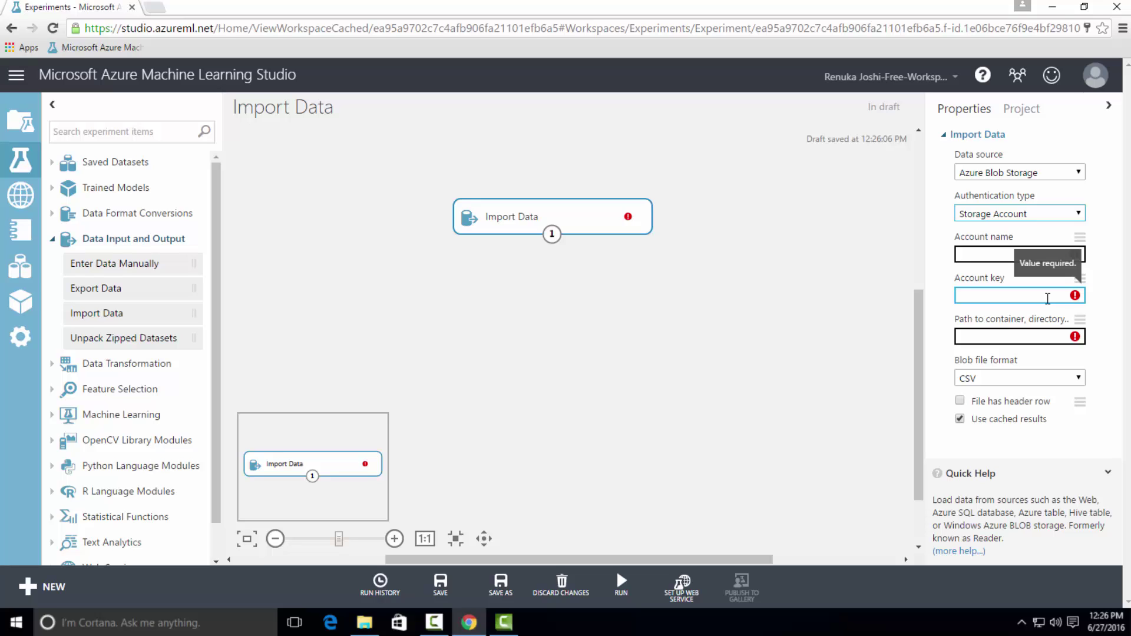
left_click(1057, 332)
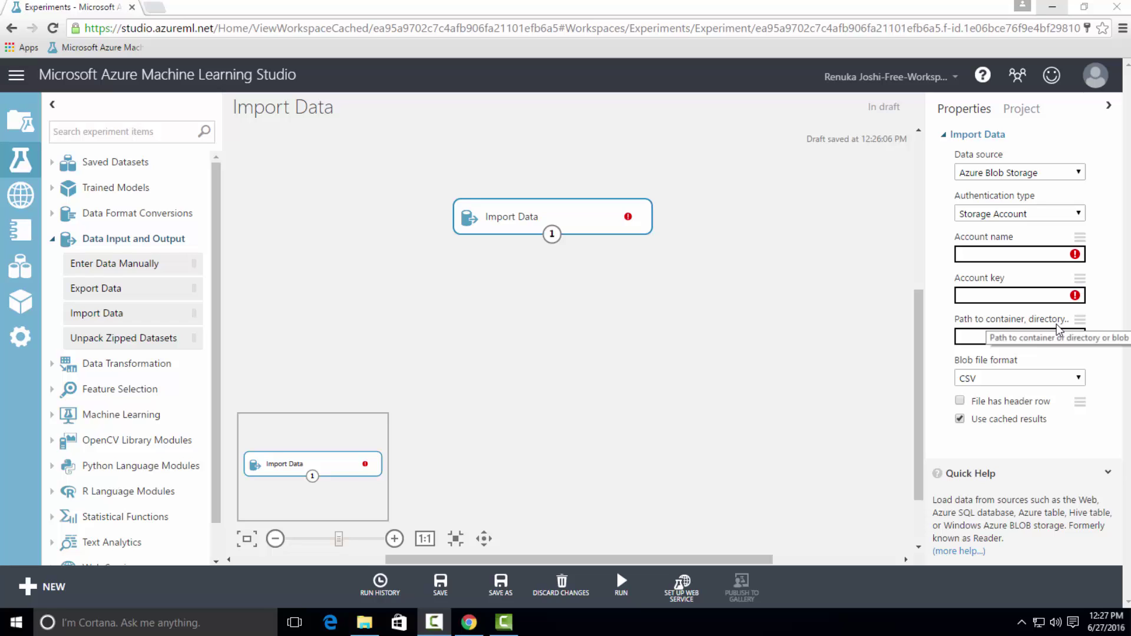
Set the blob file format to CSV with encoding and choose Comma as the column delimiter
left_click(1076, 383)
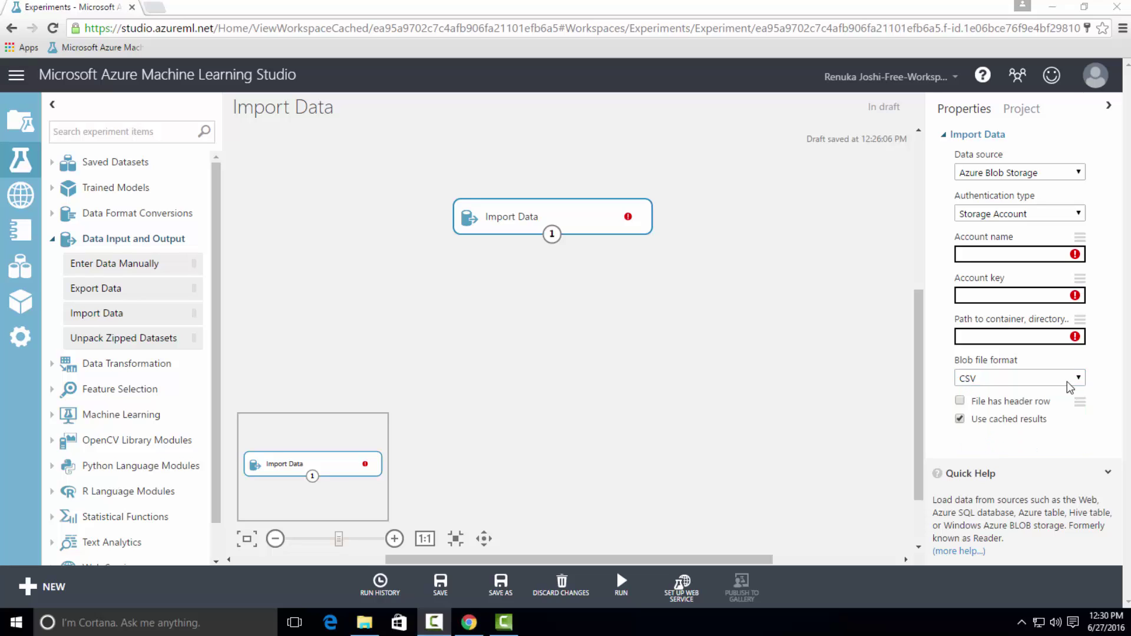
left_click(1065, 381)
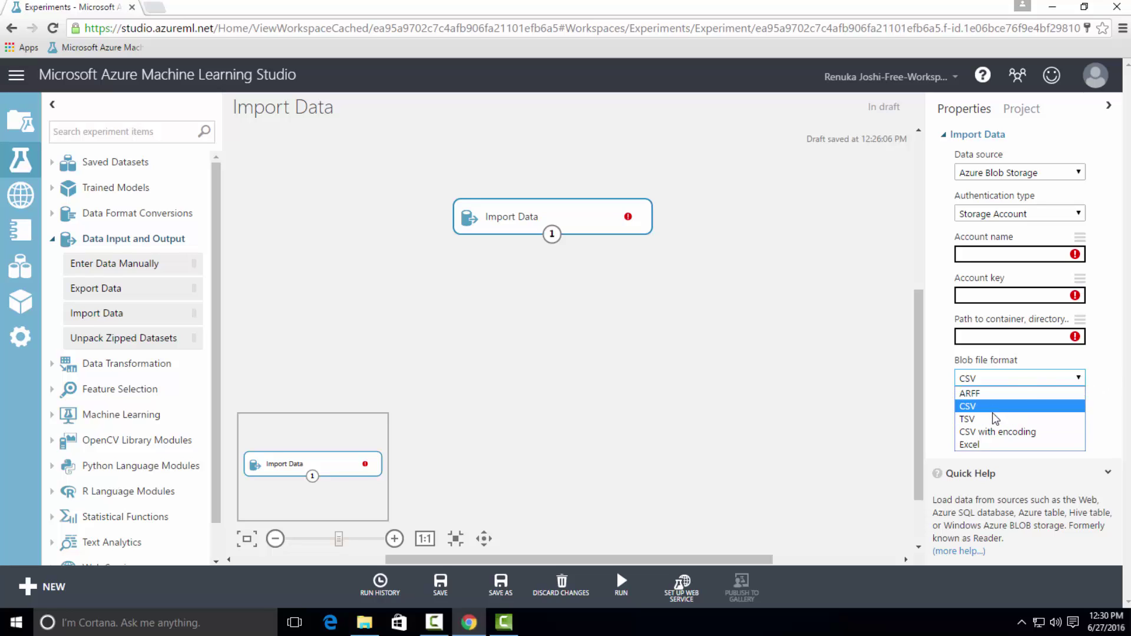
left_click(999, 432)
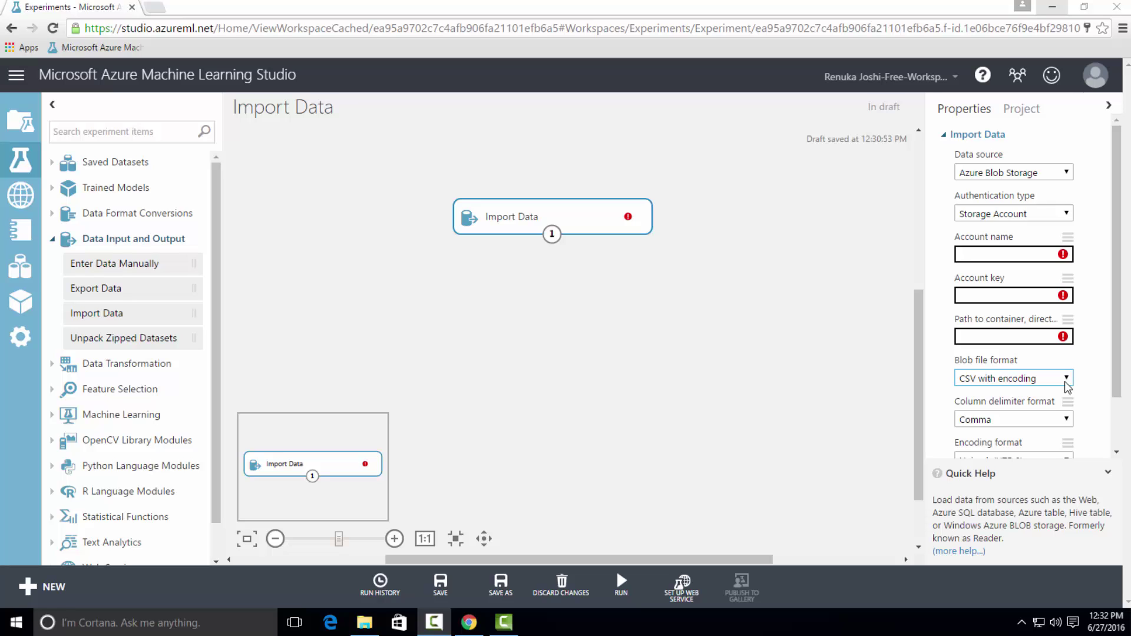
left_click_drag(1119, 376, 1116, 436)
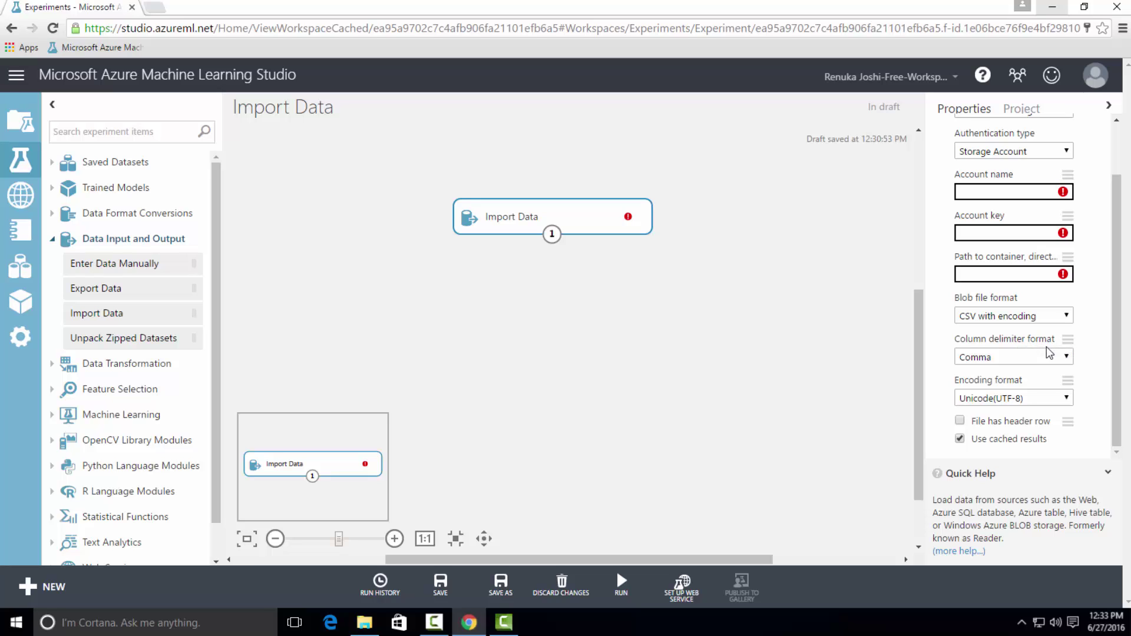
left_click(1052, 356)
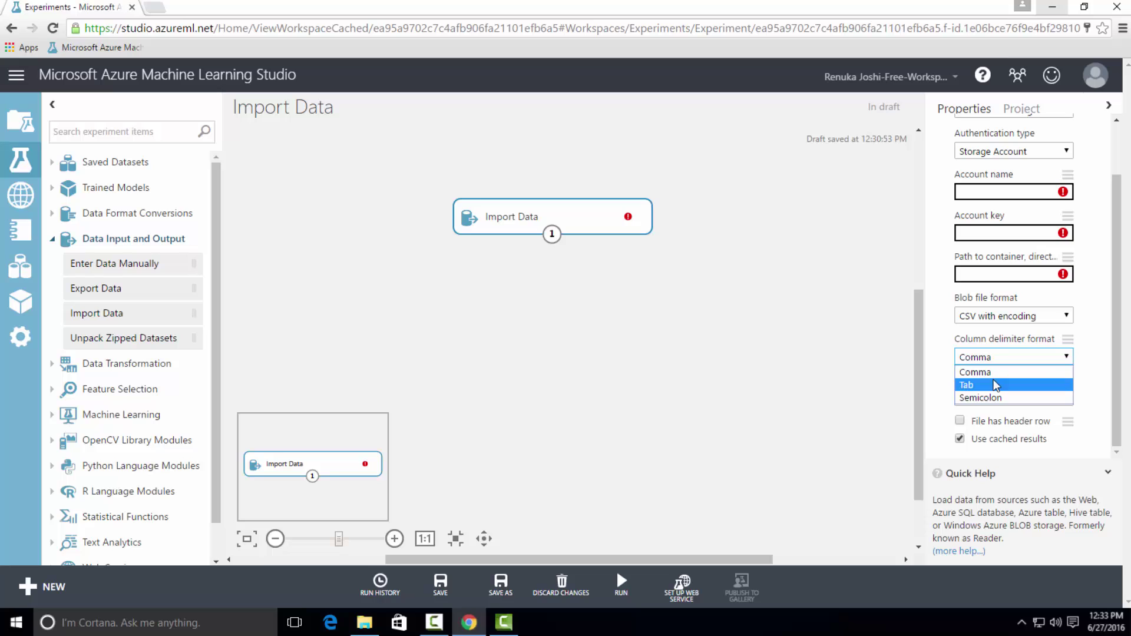
left_click(1053, 372)
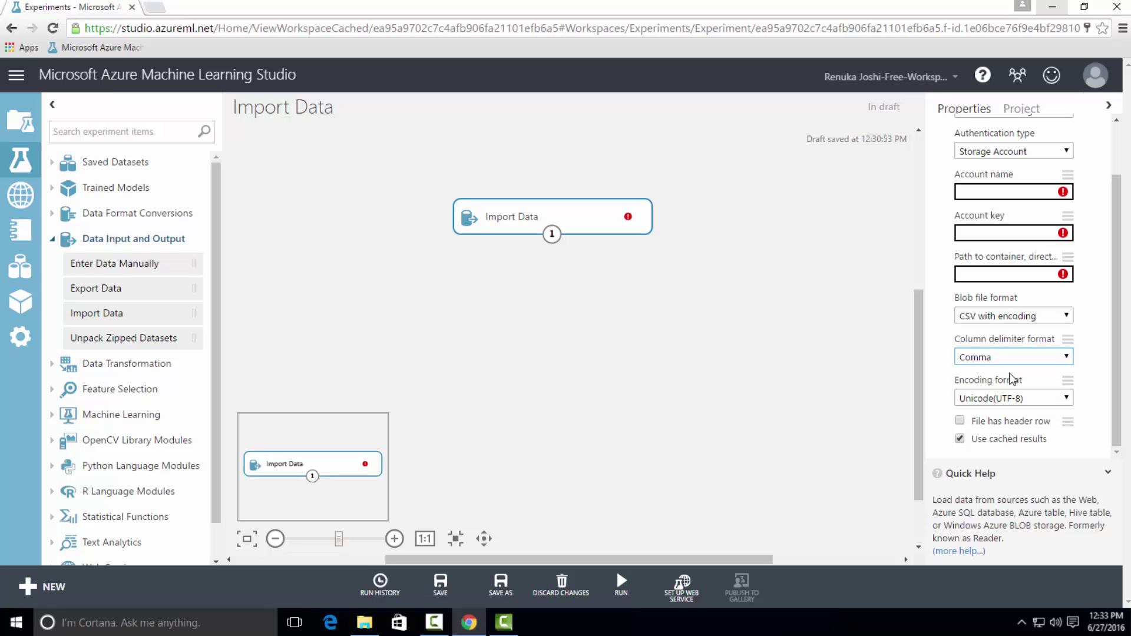
left_click(1051, 400)
Set the blob file format to Excel with the Excel sheet data format and run the experiment
left_click(1064, 317)
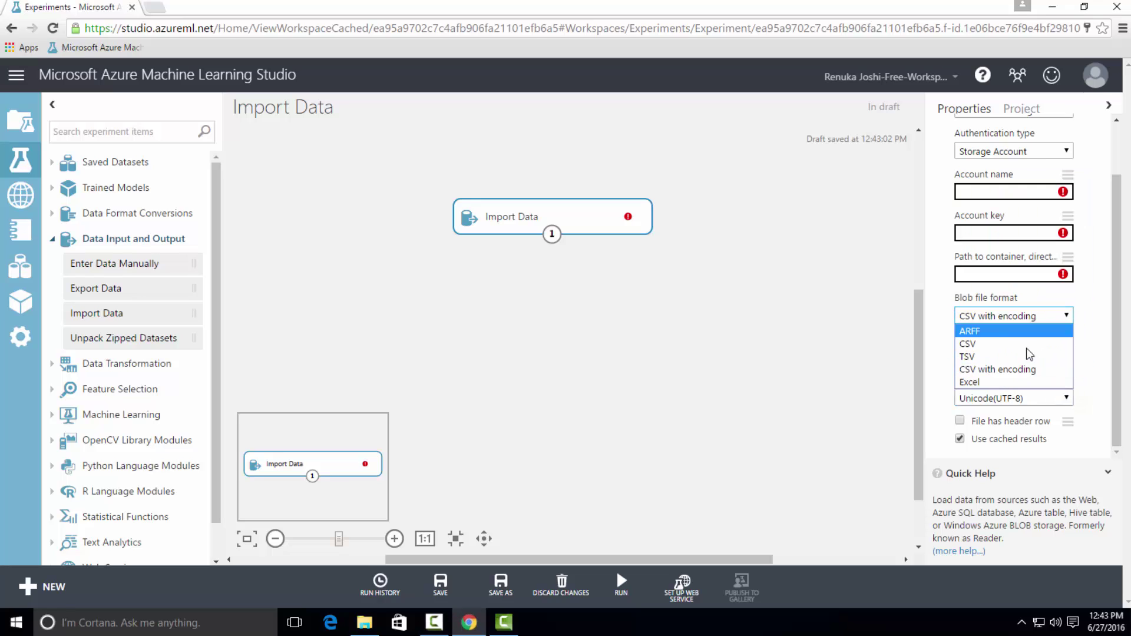
left_click(992, 383)
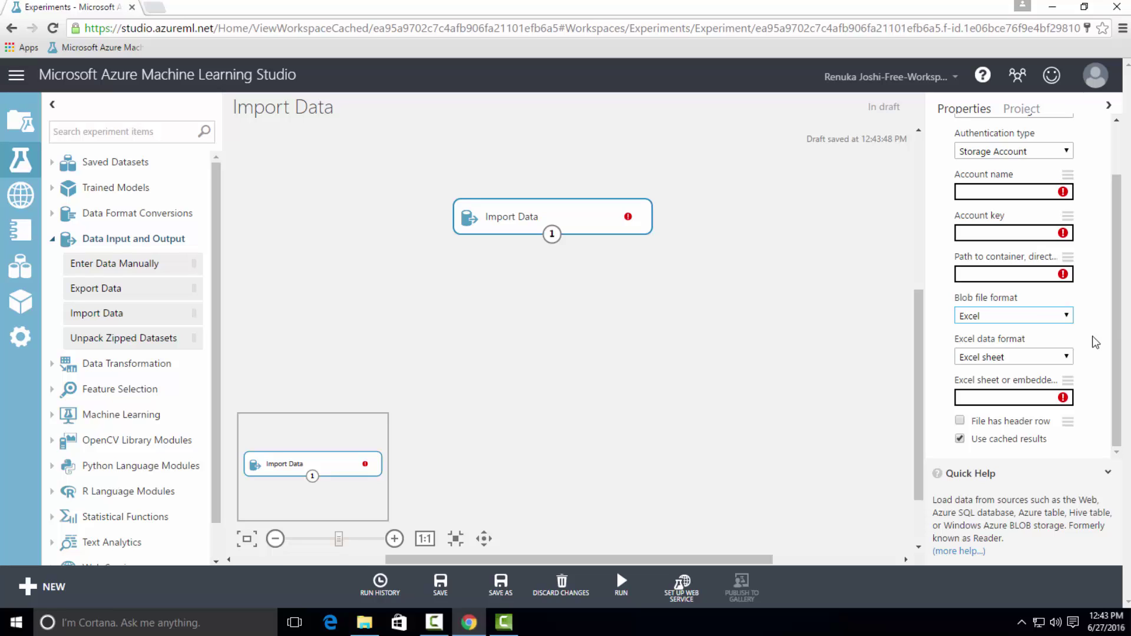
left_click(1067, 361)
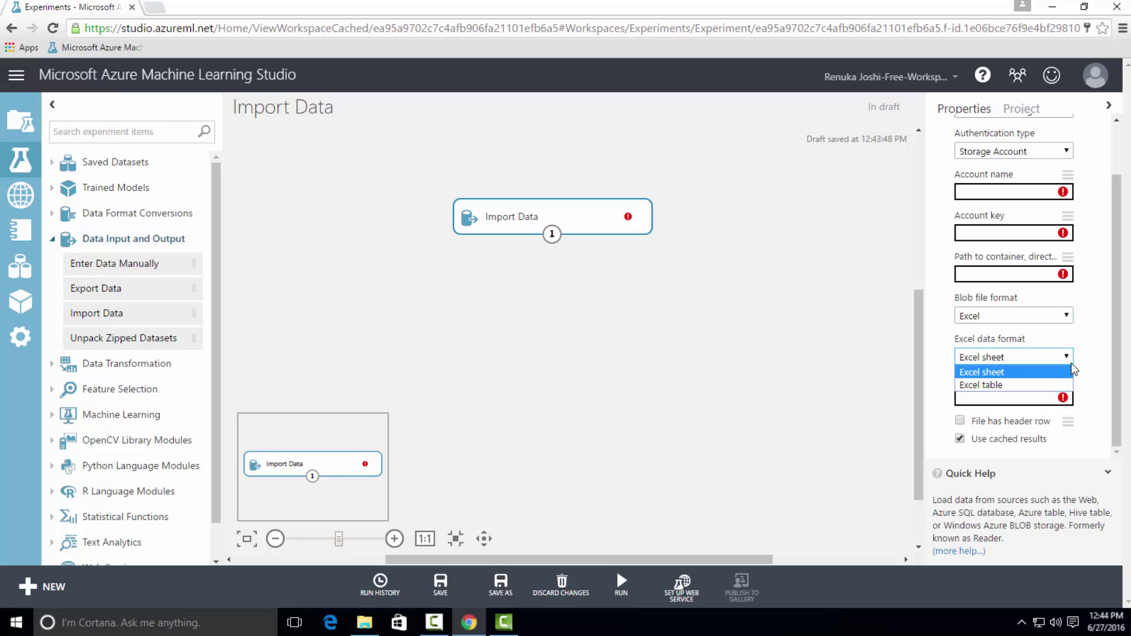
left_click(1069, 356)
left_click(1040, 392)
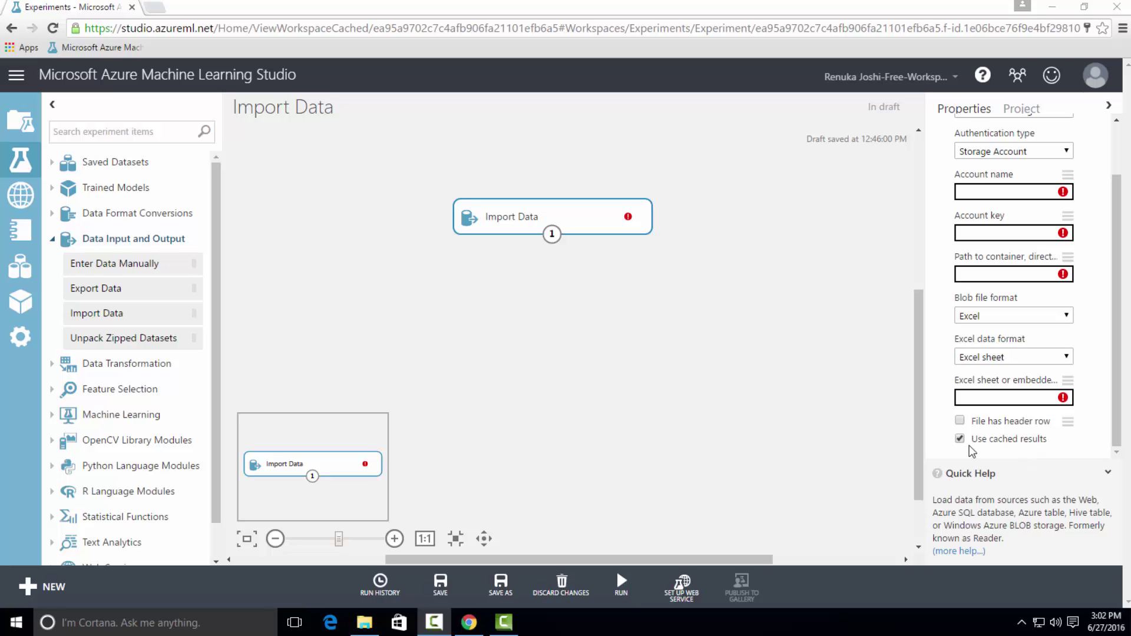
mouse_move(620, 589)
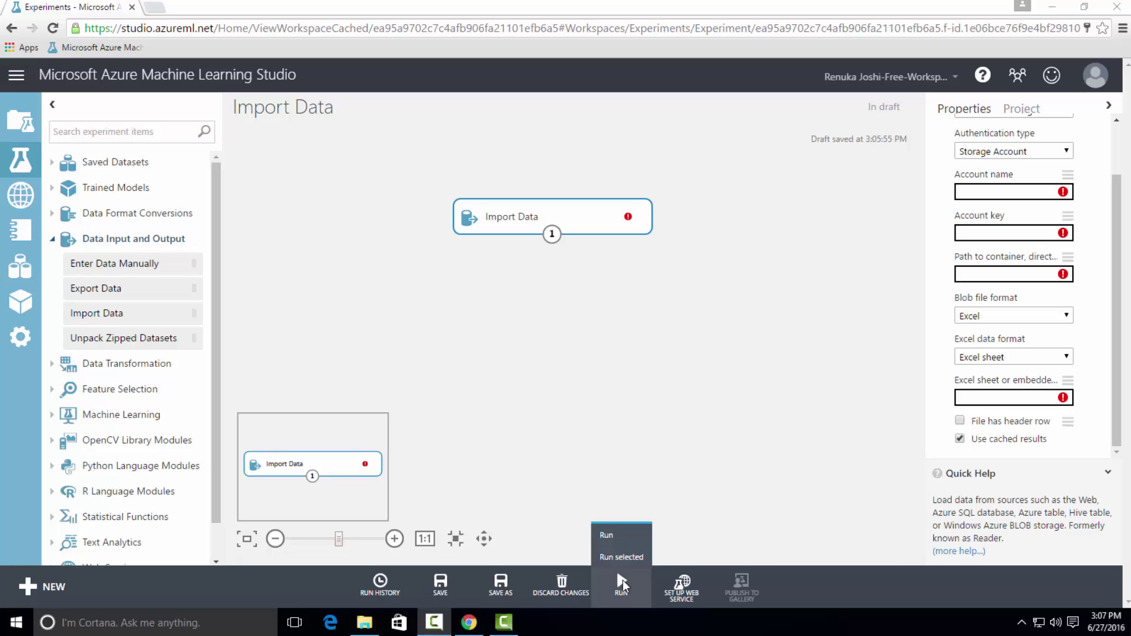
left_click(622, 583)
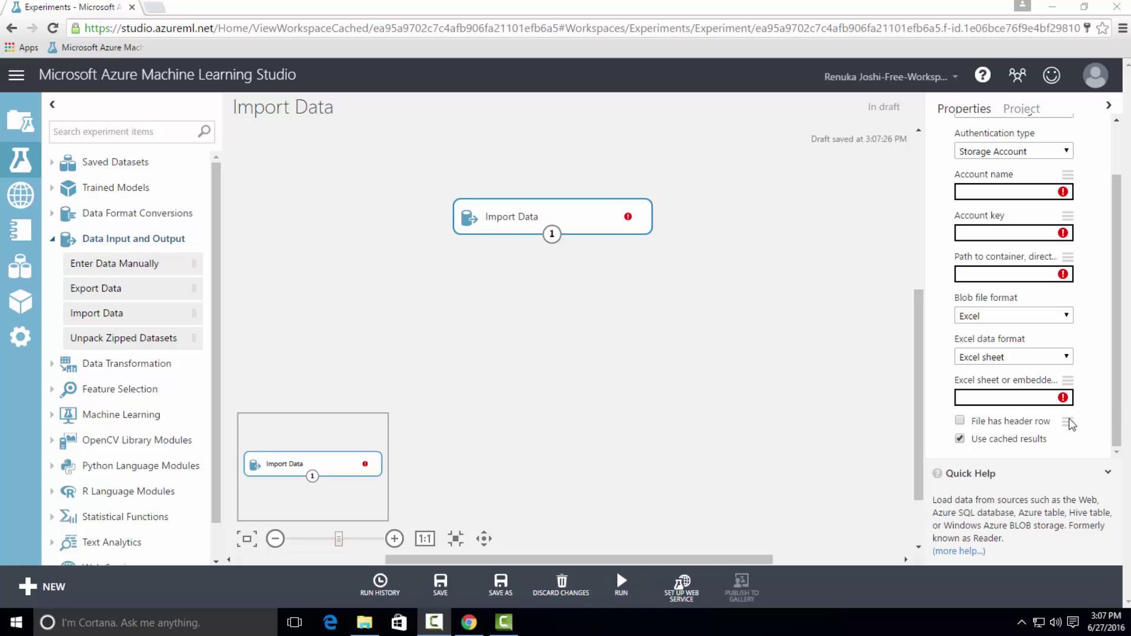
Change the Import Data module's data source to Data Feed Provider with the OData content type, ready for its data source URL
scroll(1084, 295, "up", 2)
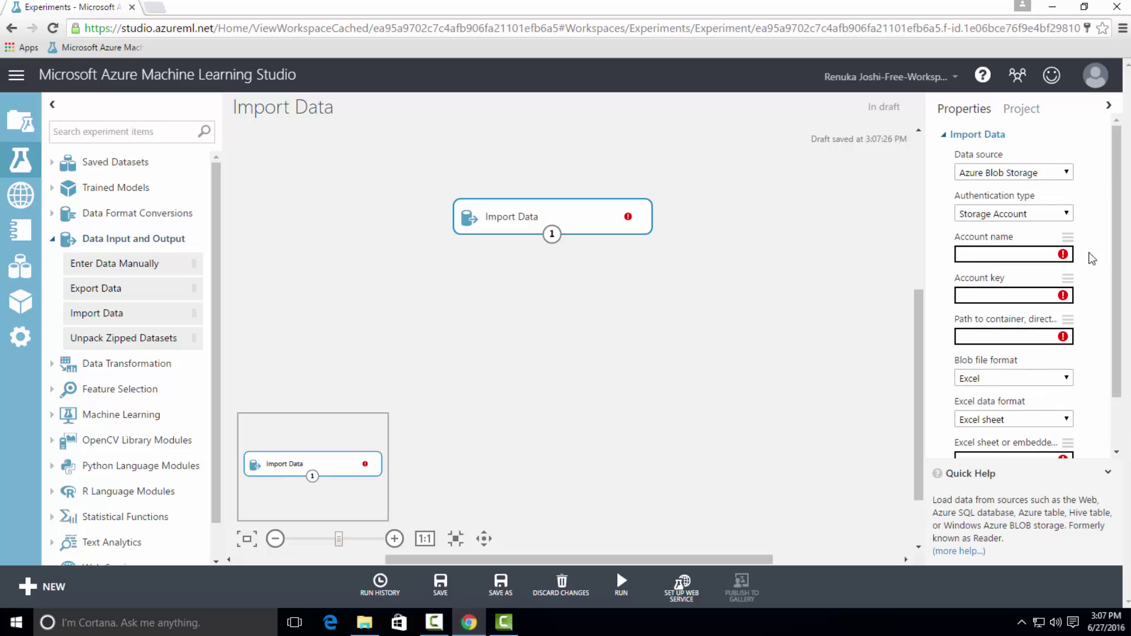
left_click(1012, 172)
left_click(924, 252)
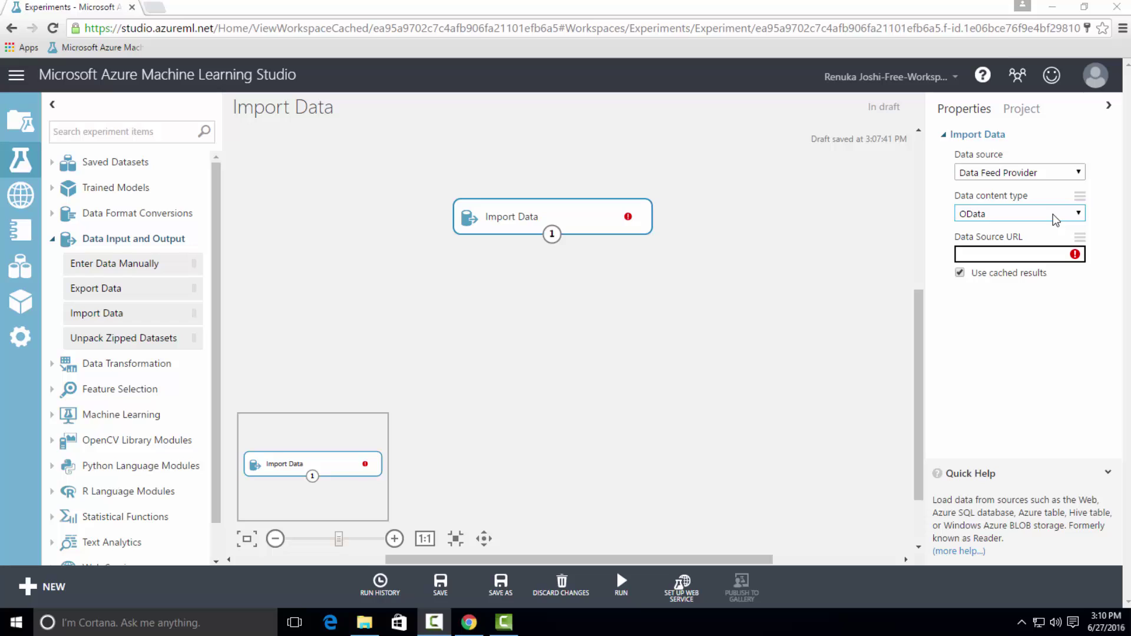
left_click(1052, 213)
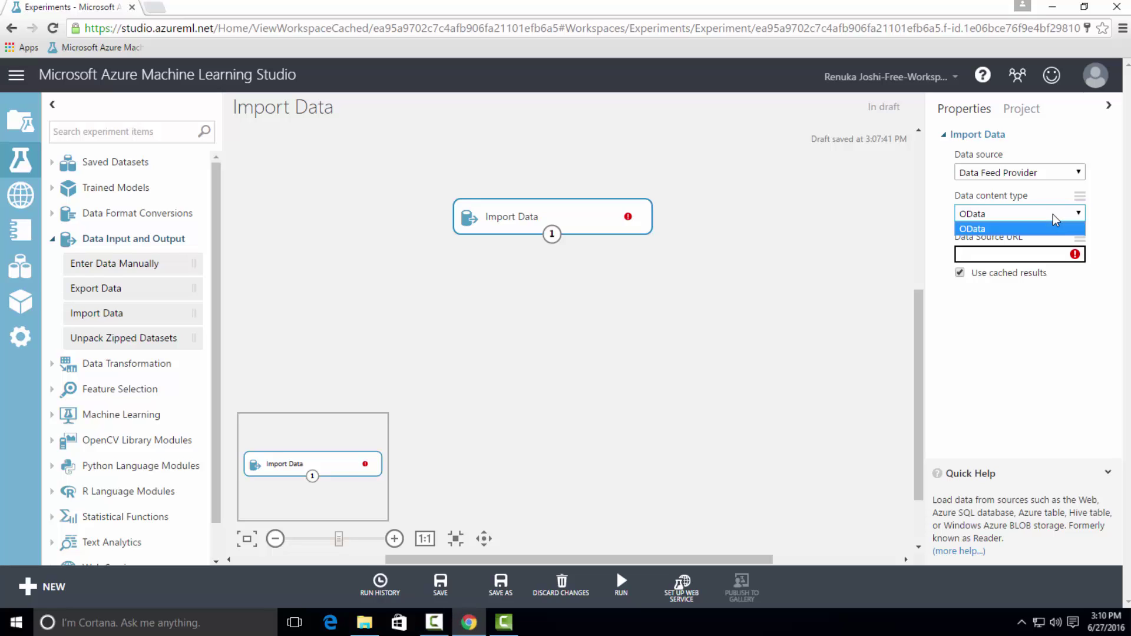
left_click(1052, 214)
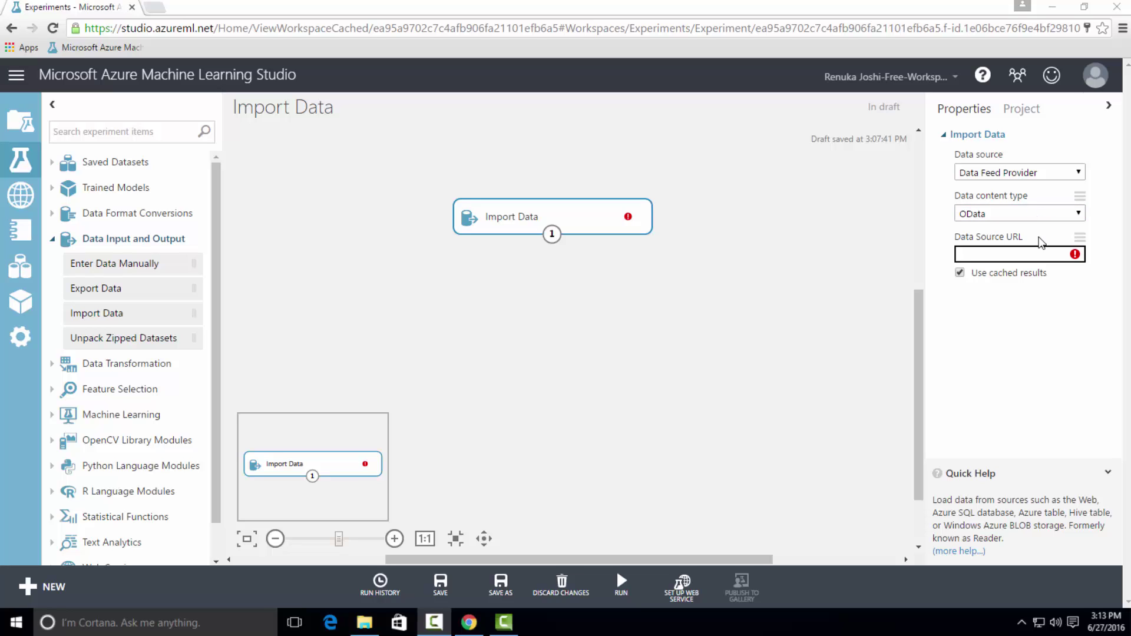
left_click(1012, 255)
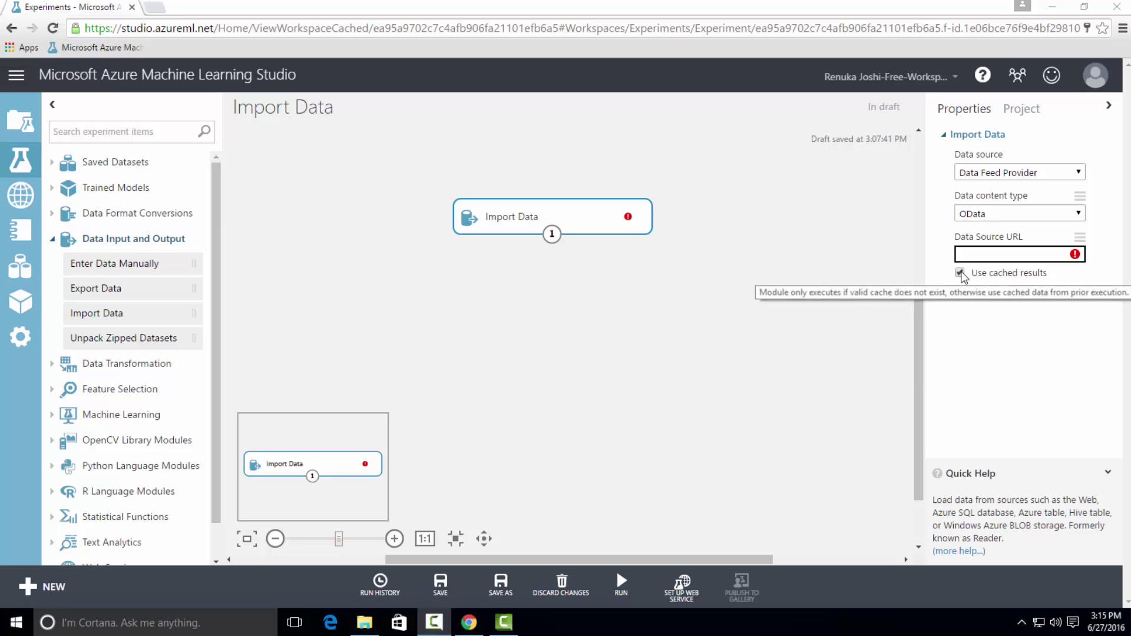
Run the data feed experiment and switch the Import Data module's data source to On-Premises SQL Database (Preview Feature)
left_click(621, 586)
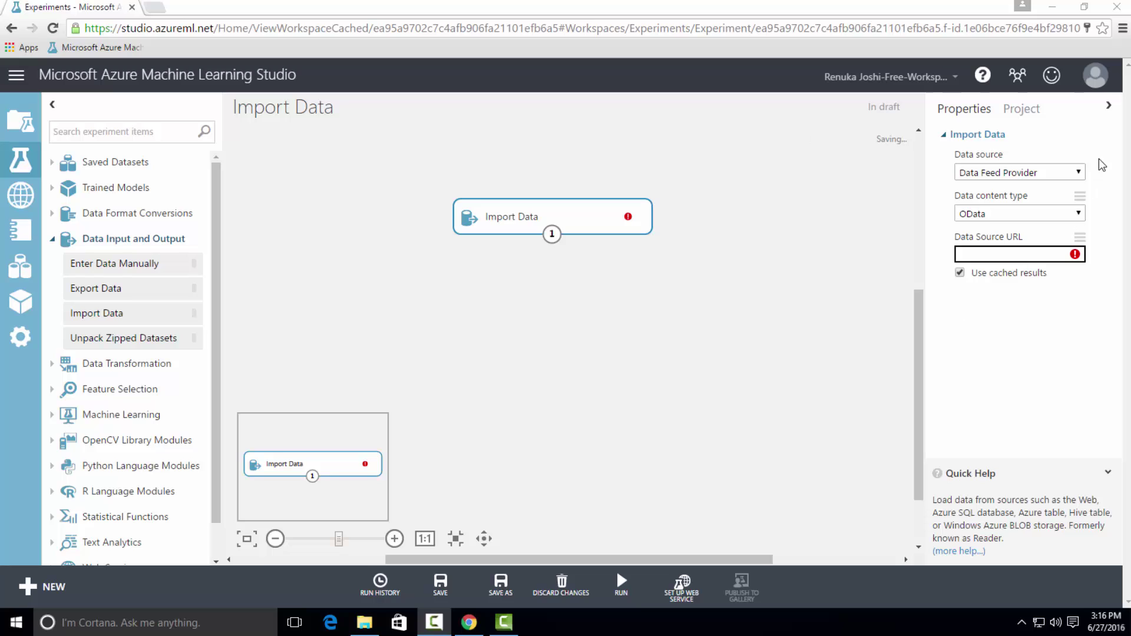
left_click(1069, 176)
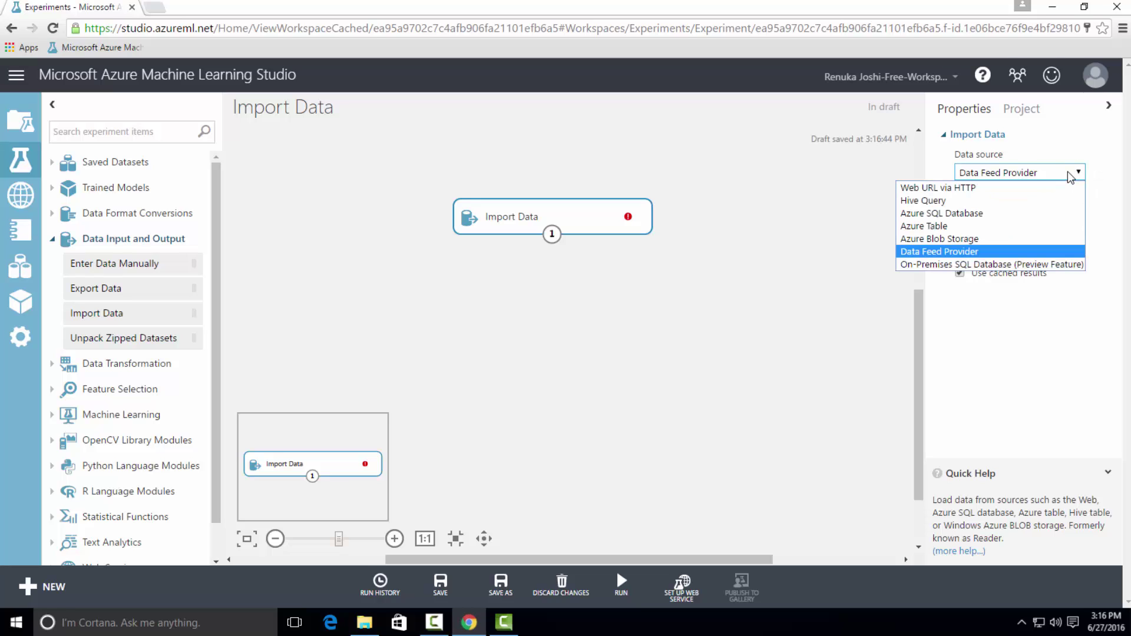
left_click(1009, 263)
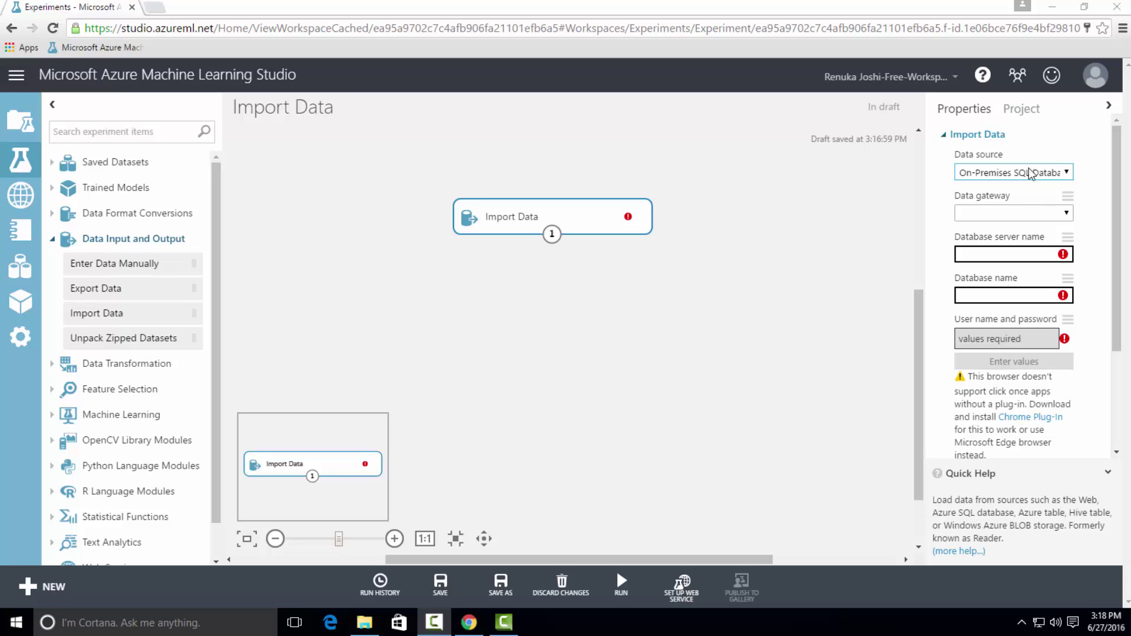
Review the on-premises SQL settings from the data gateway choices through the server, database and credential entries to the database query
left_click(1037, 213)
left_click(1037, 213)
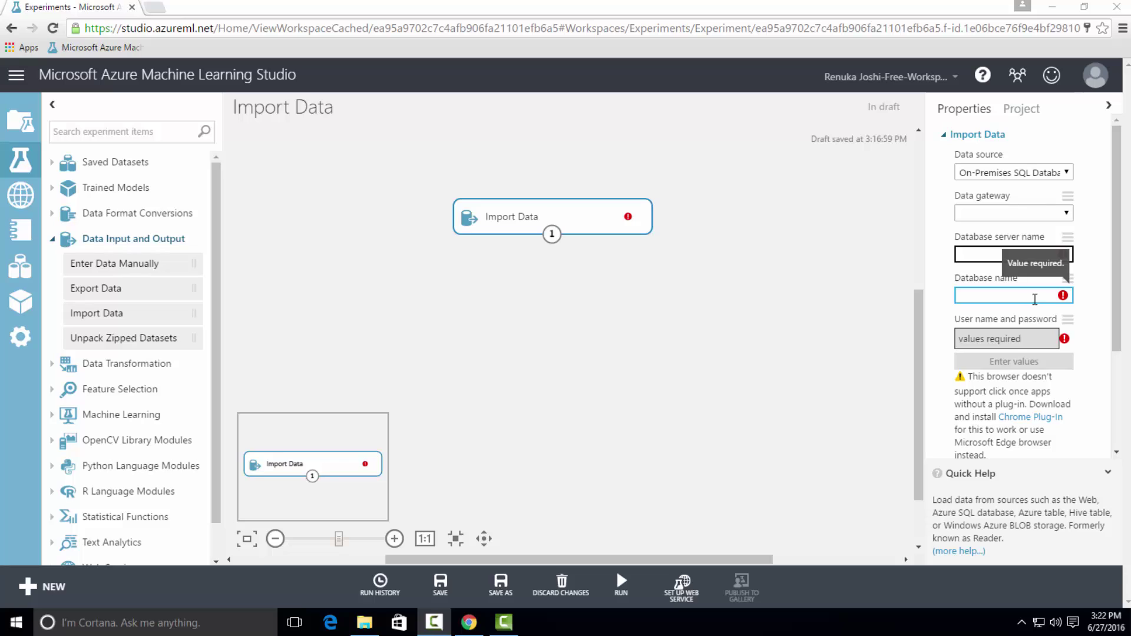
left_click_drag(1120, 303, 1121, 405)
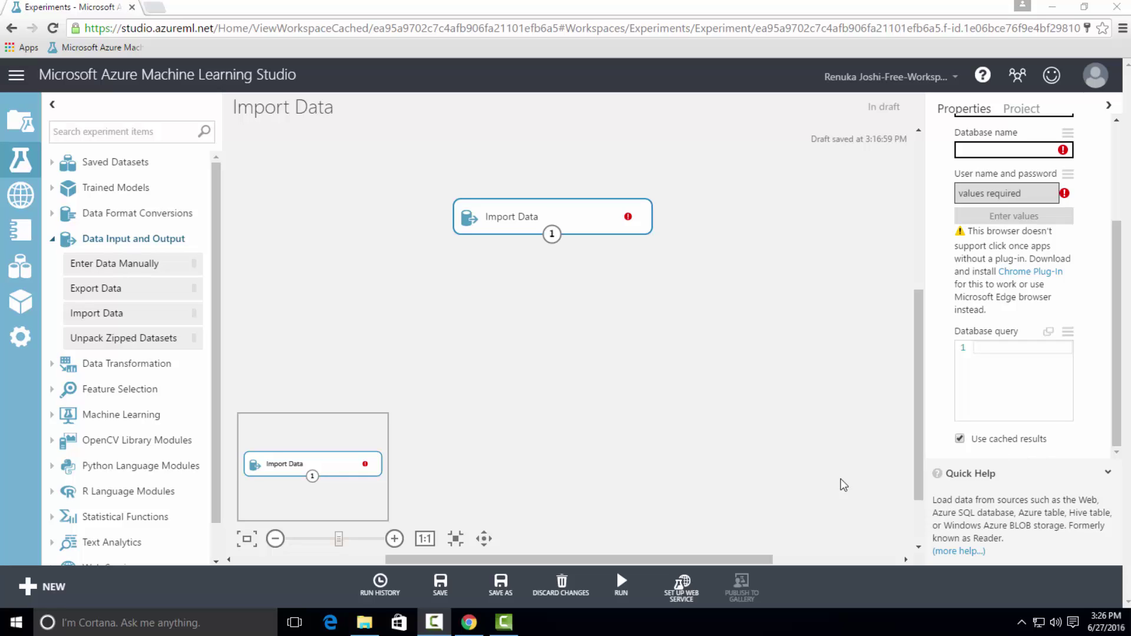
mouse_move(622, 589)
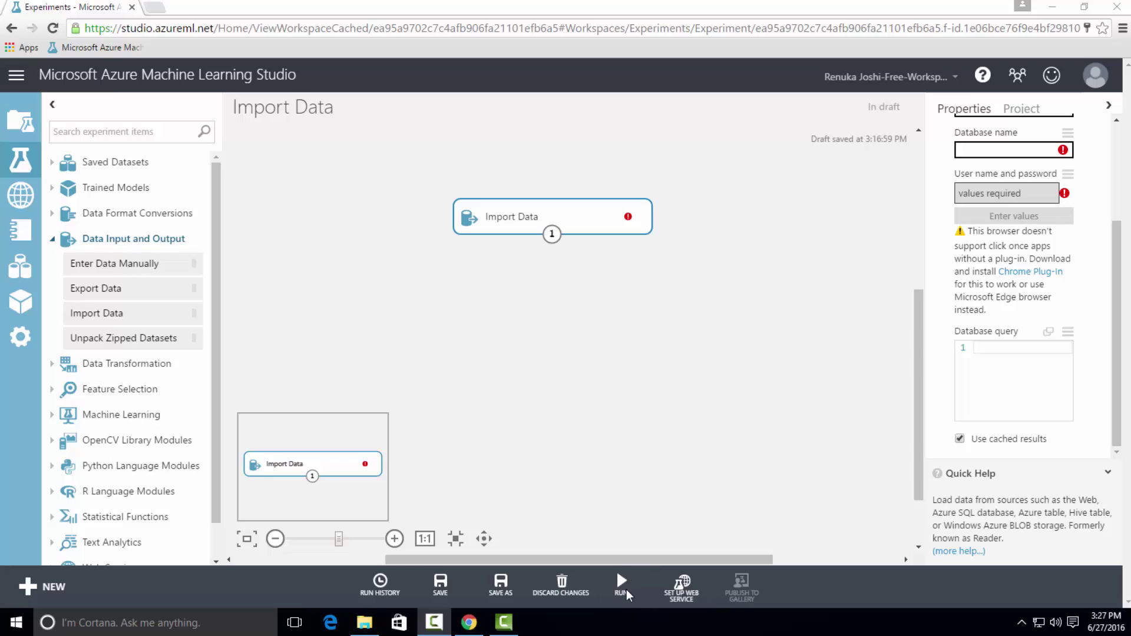